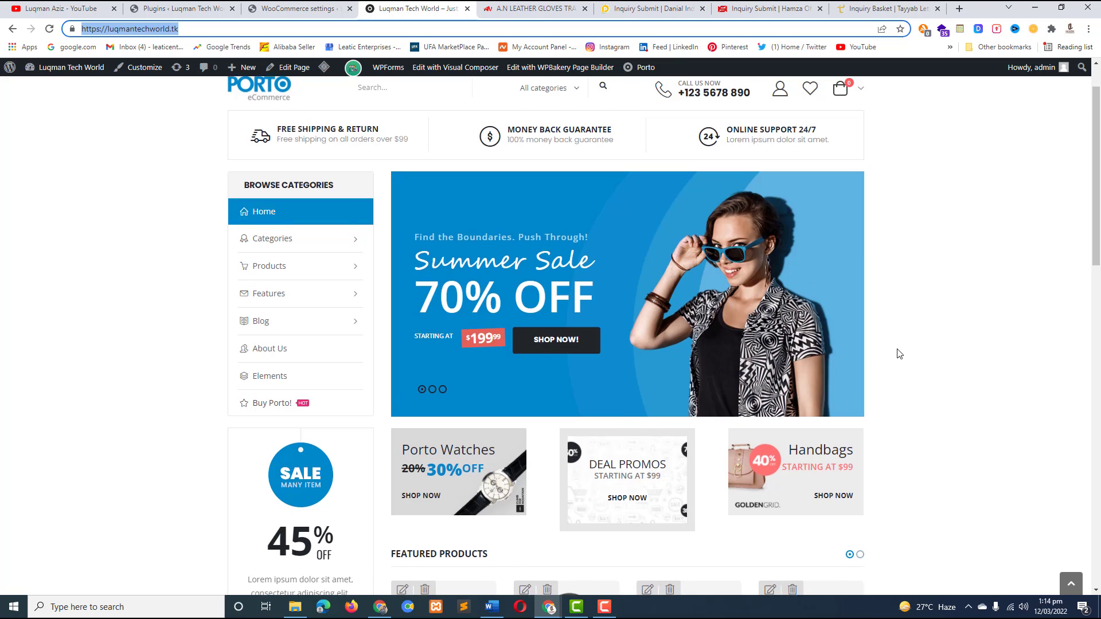
Review the store homepage from the sale banners down to the featured products.
scroll(897, 352, "down", 6)
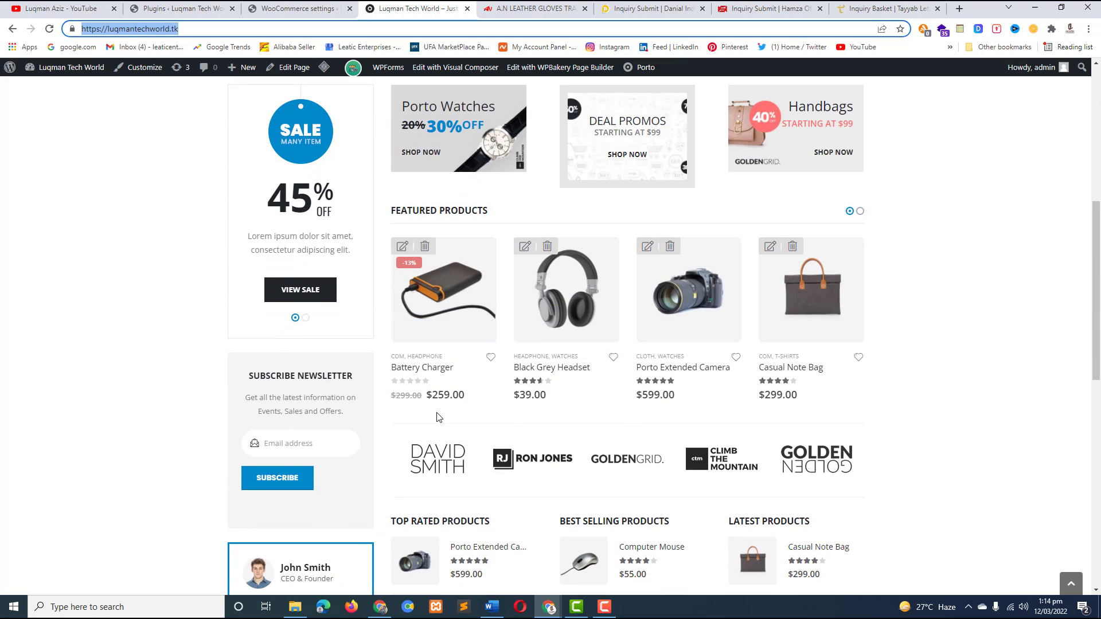
mouse_move(579, 322)
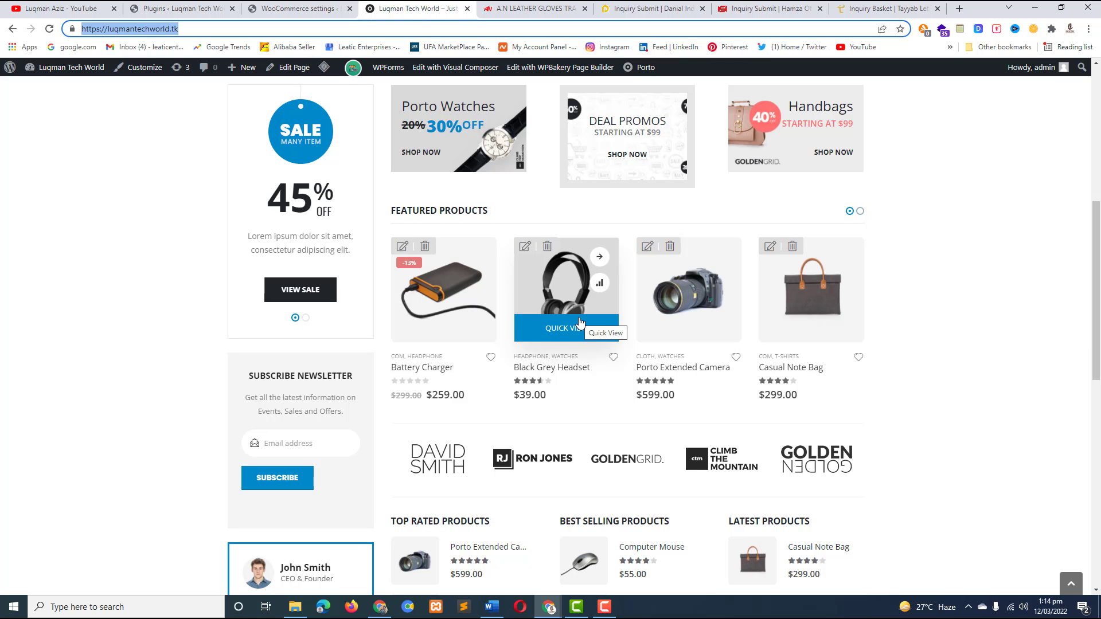
scroll(507, 209, "up", 1)
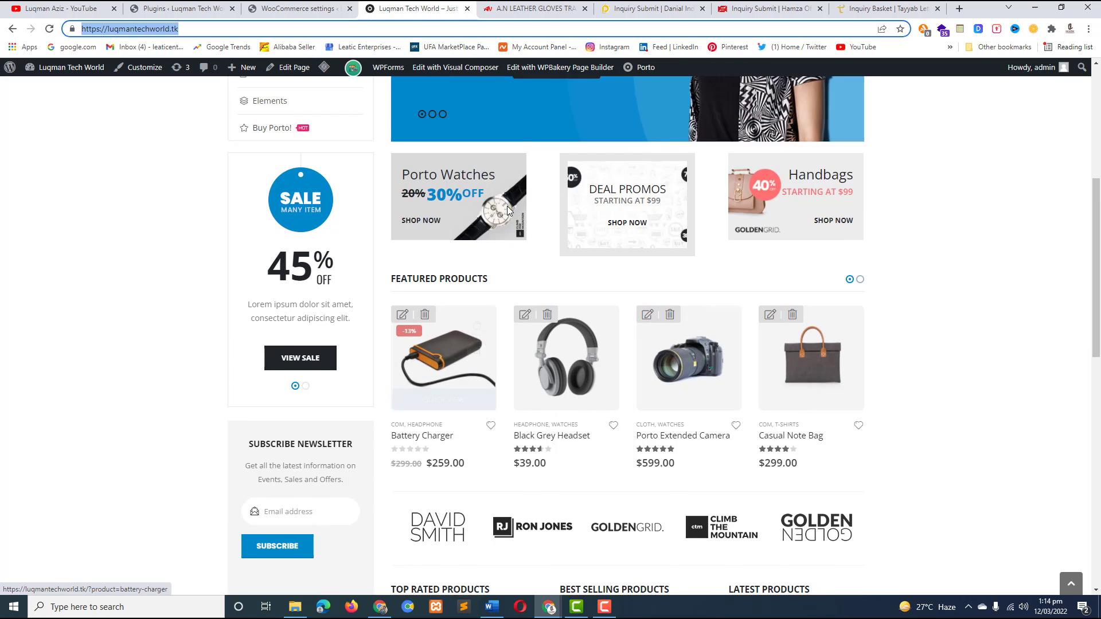
scroll(506, 205, "up", 5)
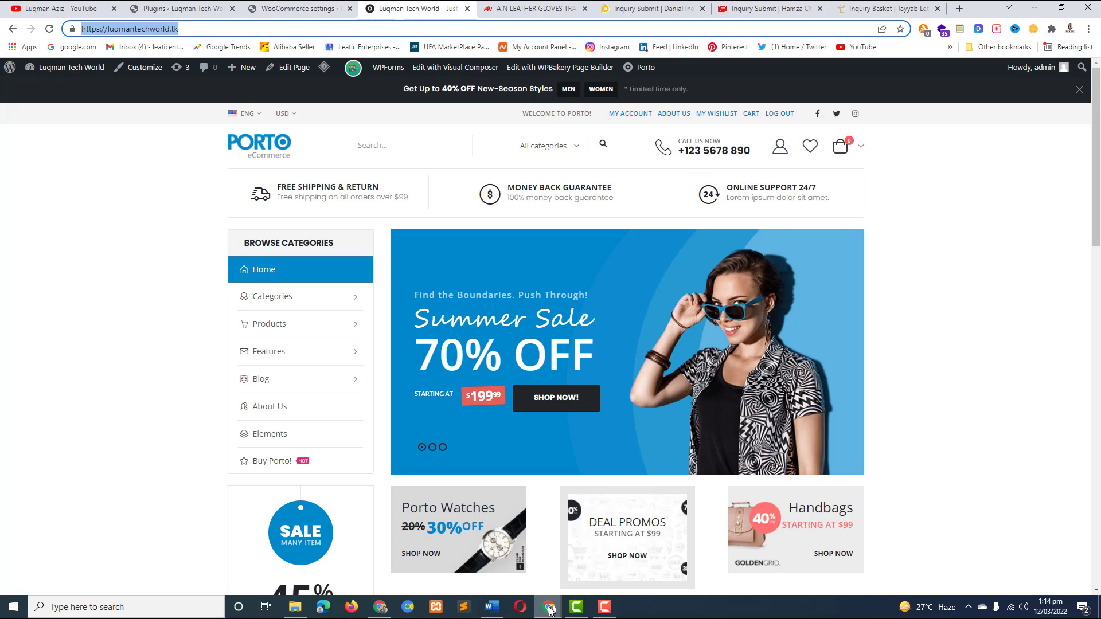
Examine the billing and additional information fields on the store's checkout page in the incognito window.
mouse_move(548, 606)
left_click(610, 551)
scroll(468, 296, "up", 6)
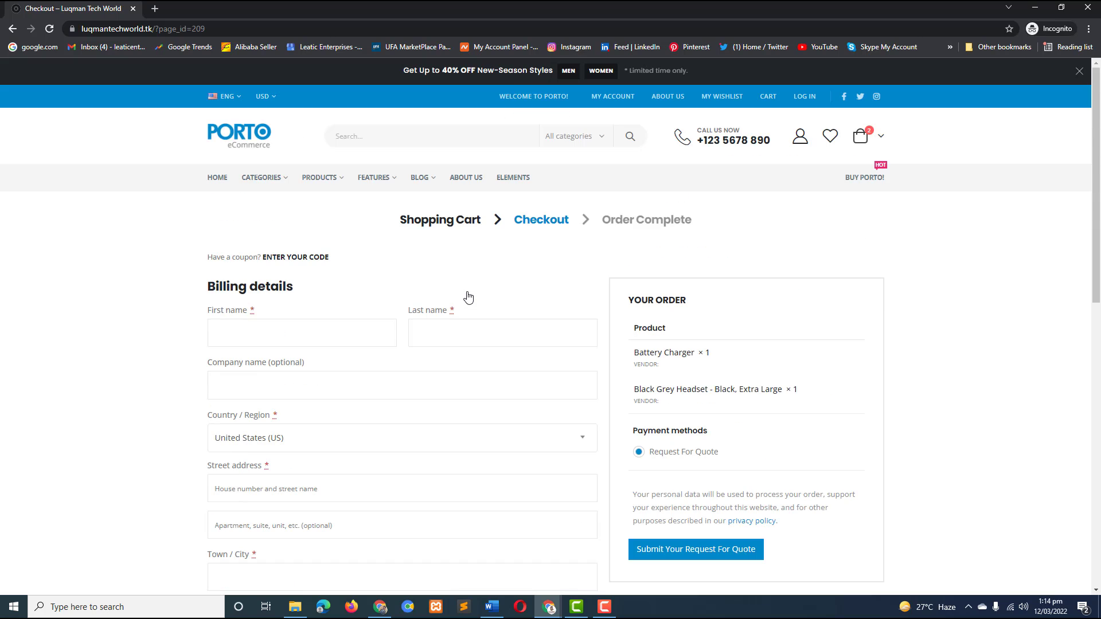
mouse_move(876, 140)
scroll(300, 304, "down", 3)
scroll(717, 258, "up", 3)
left_click(352, 324)
key("Tab")
scroll(278, 329, "down", 2)
left_click_drag(205, 172, 338, 543)
scroll(361, 333, "down", 3)
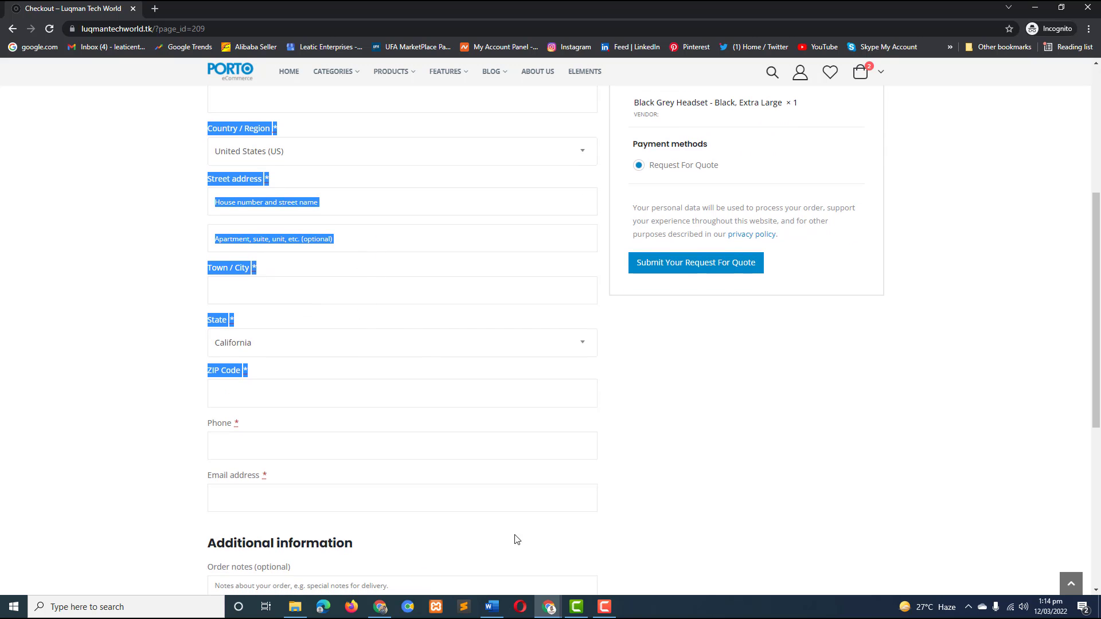
View the fields of the inquiry form on the danialind.com site as a reference for the checkout form.
left_click(549, 607)
left_click(486, 559)
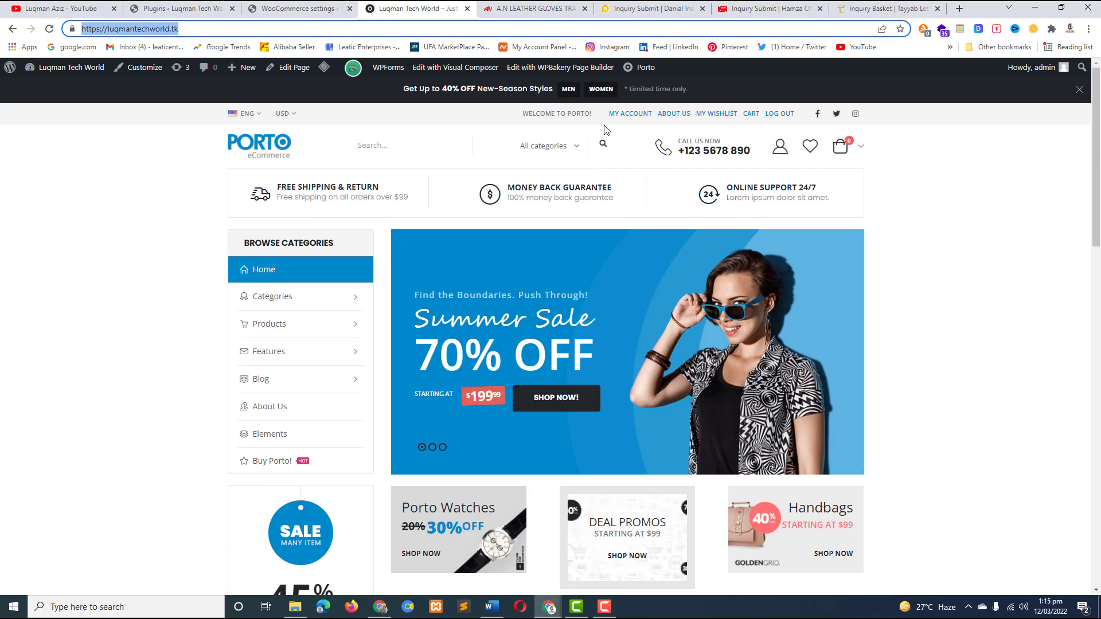
left_click(648, 8)
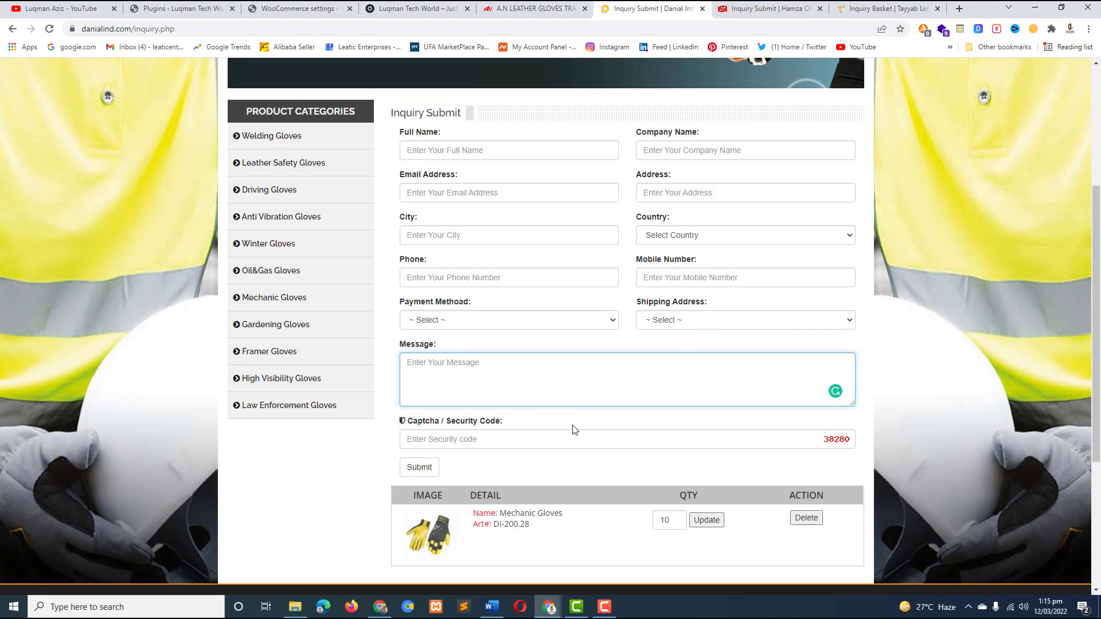
left_click(549, 606)
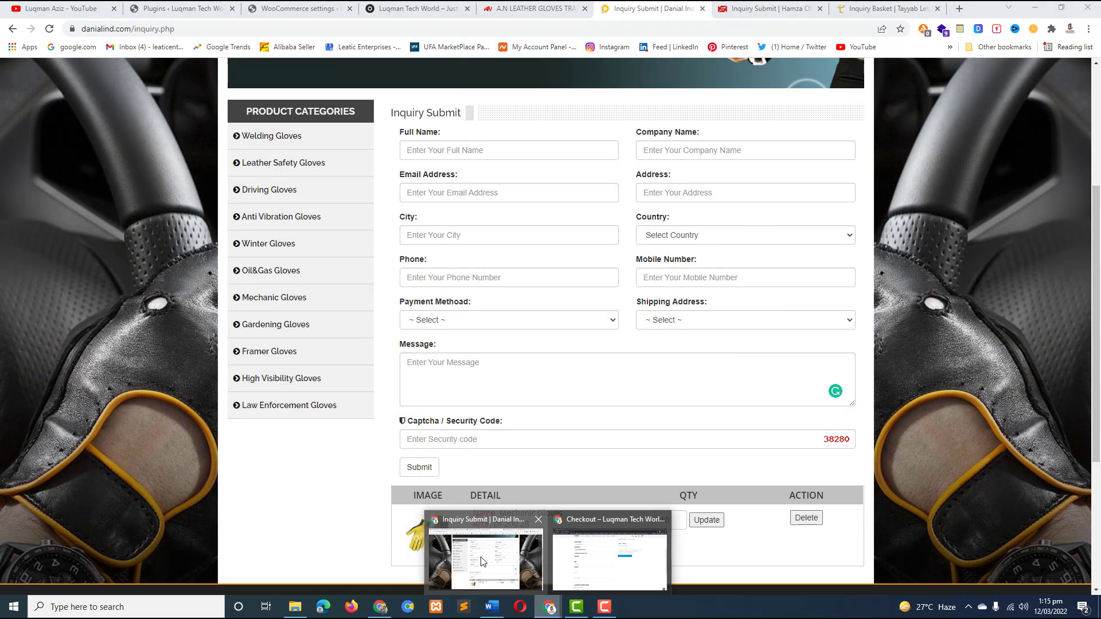
left_click(481, 560)
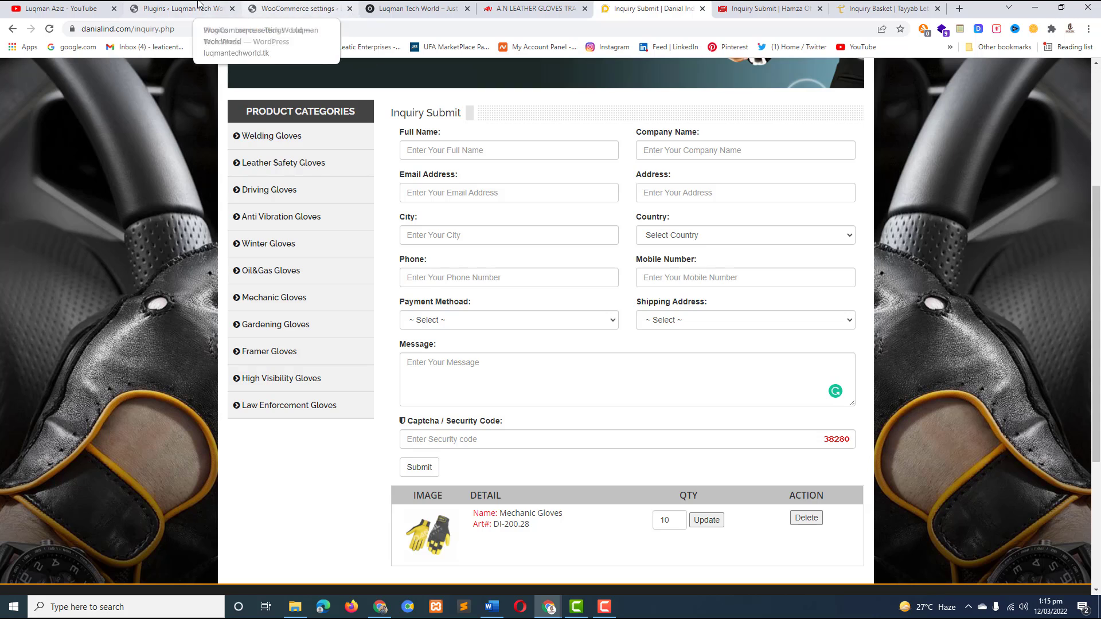
Search the WordPress plugin directory for "custom checkout field for woocomerce".
left_click(181, 8)
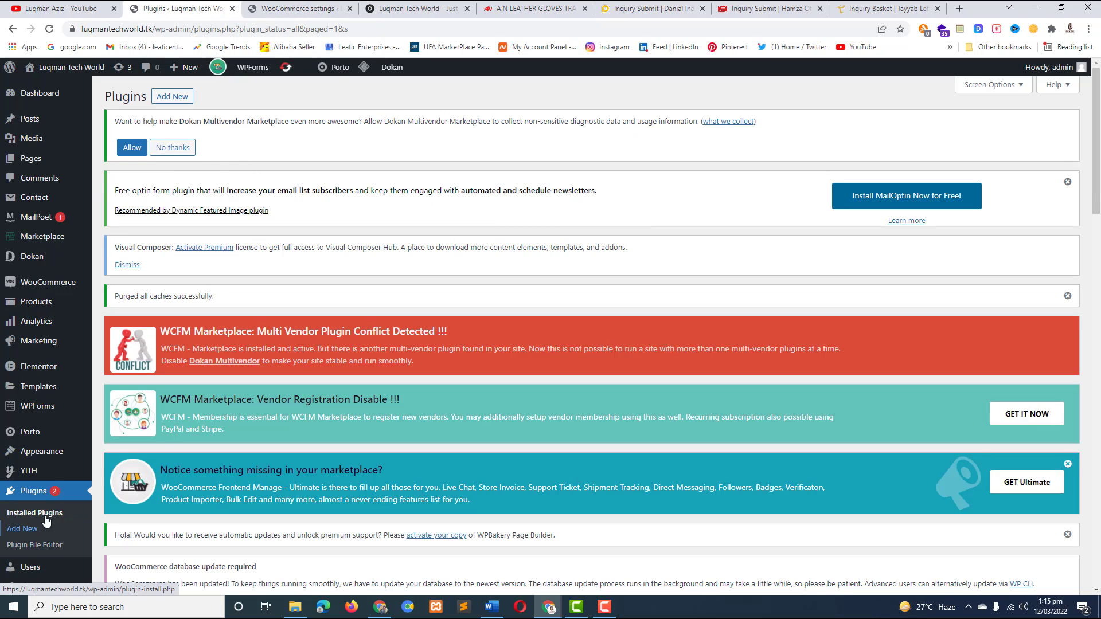
left_click(172, 96)
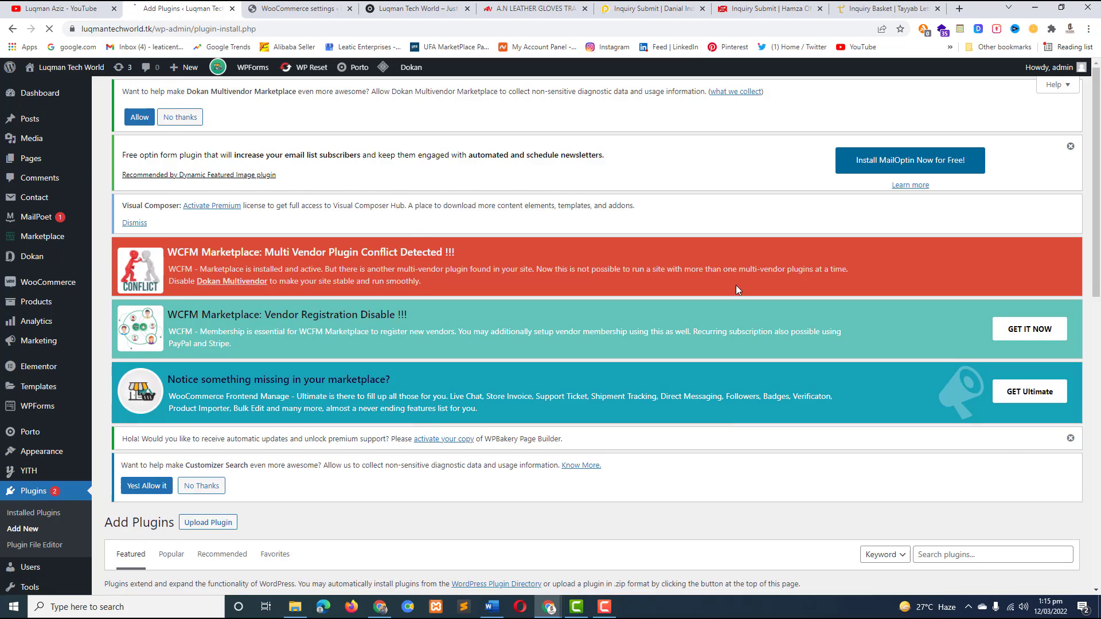
scroll(927, 477, "down", 1)
scroll(927, 477, "down", 2)
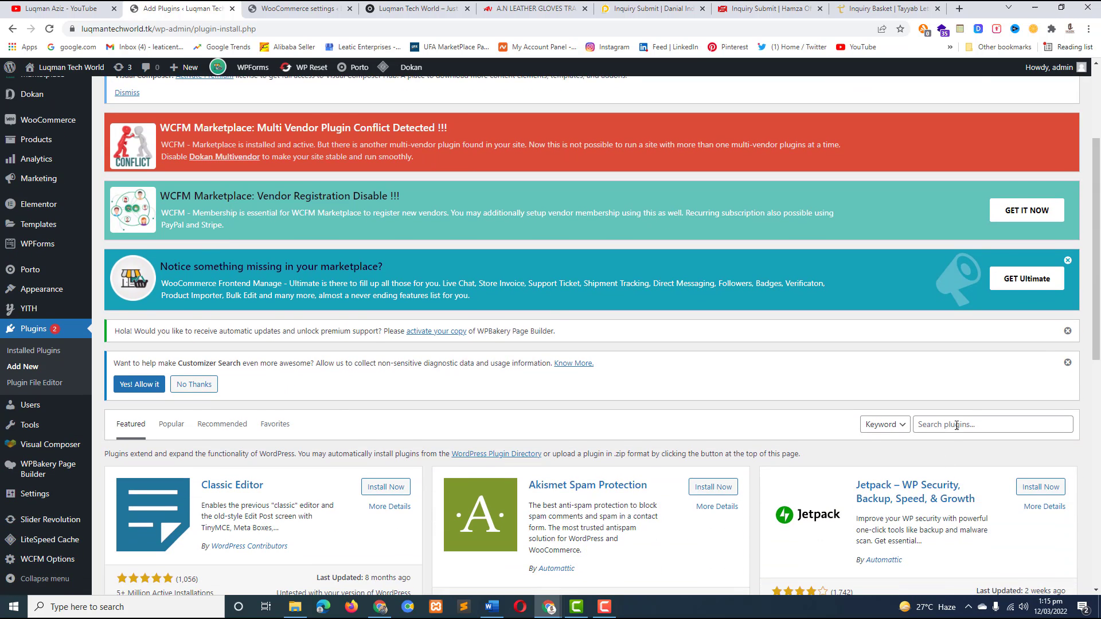
left_click(956, 425)
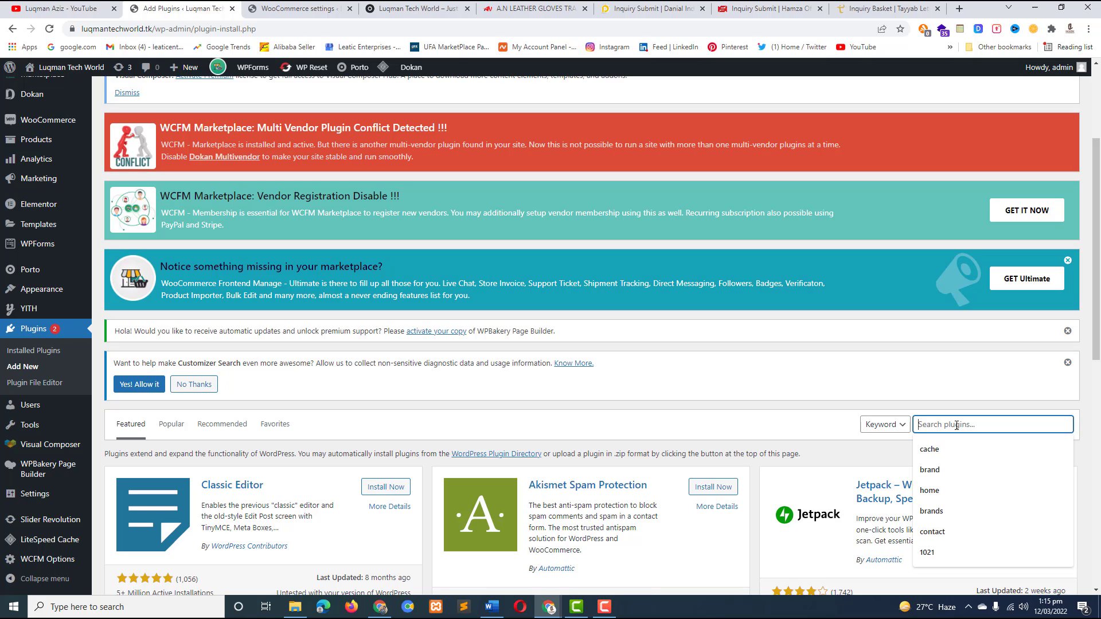
type("cust")
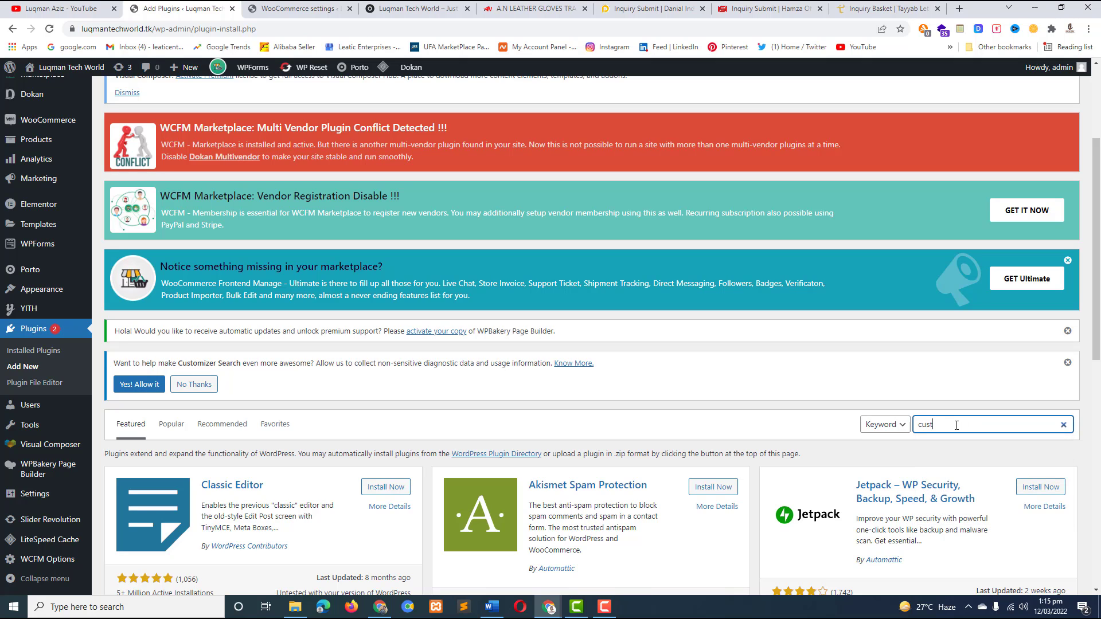
type("om checkout field for woocomerce")
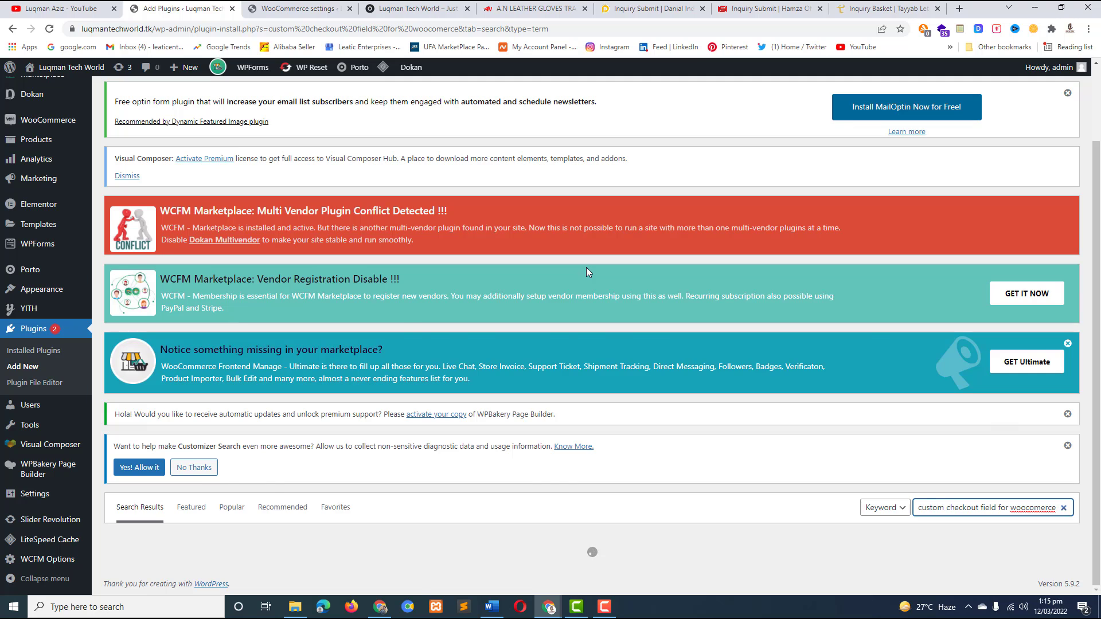
Install and activate the Checkout Field Editor (Checkout Manager) for WooCommerce plugin by ThemeHigh.
scroll(586, 267, "down", 2)
scroll(228, 297, "down", 2)
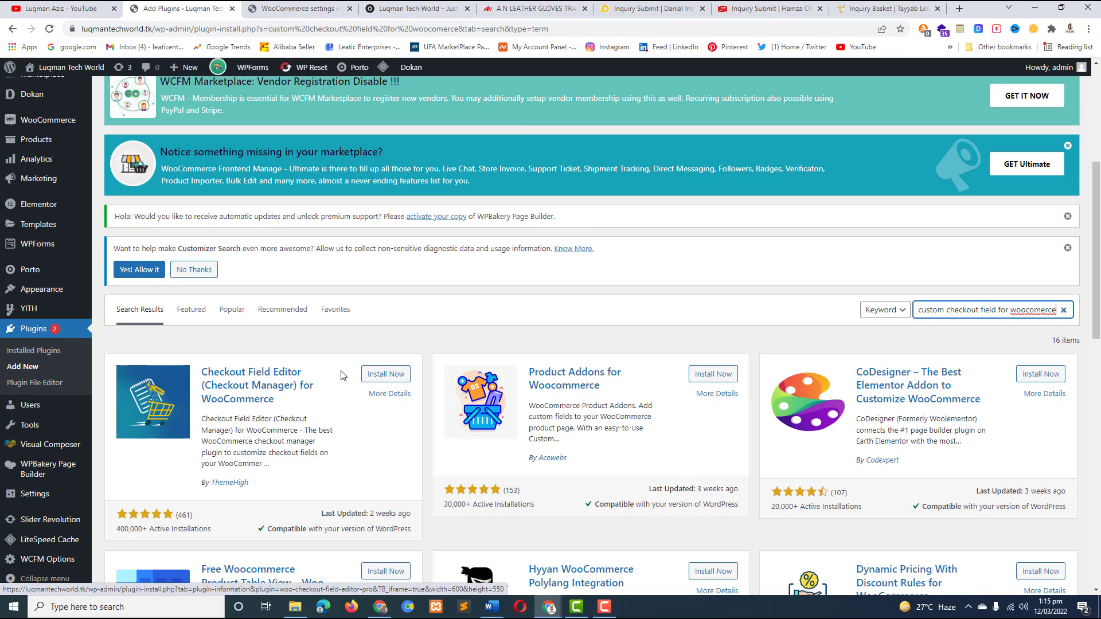
left_click(383, 375)
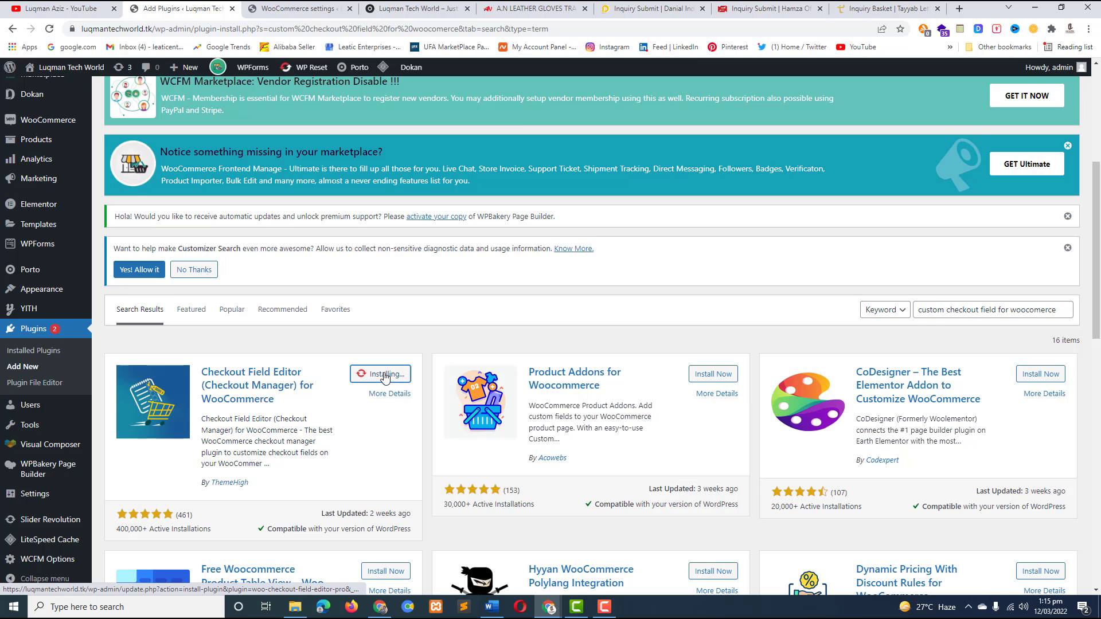
left_click_drag(261, 486, 198, 485)
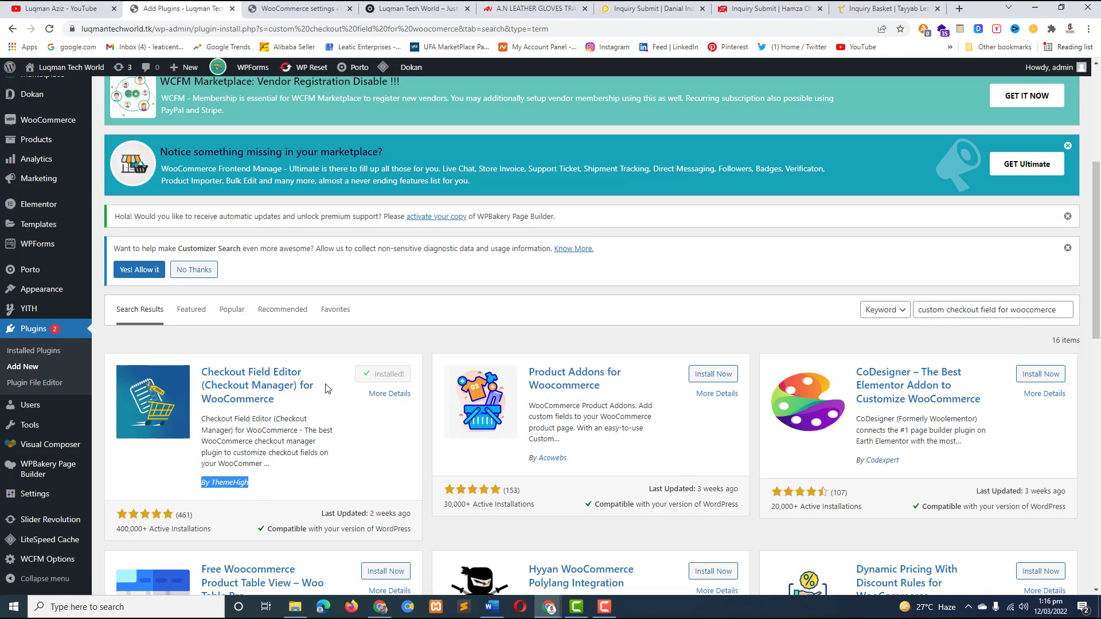
left_click(390, 376)
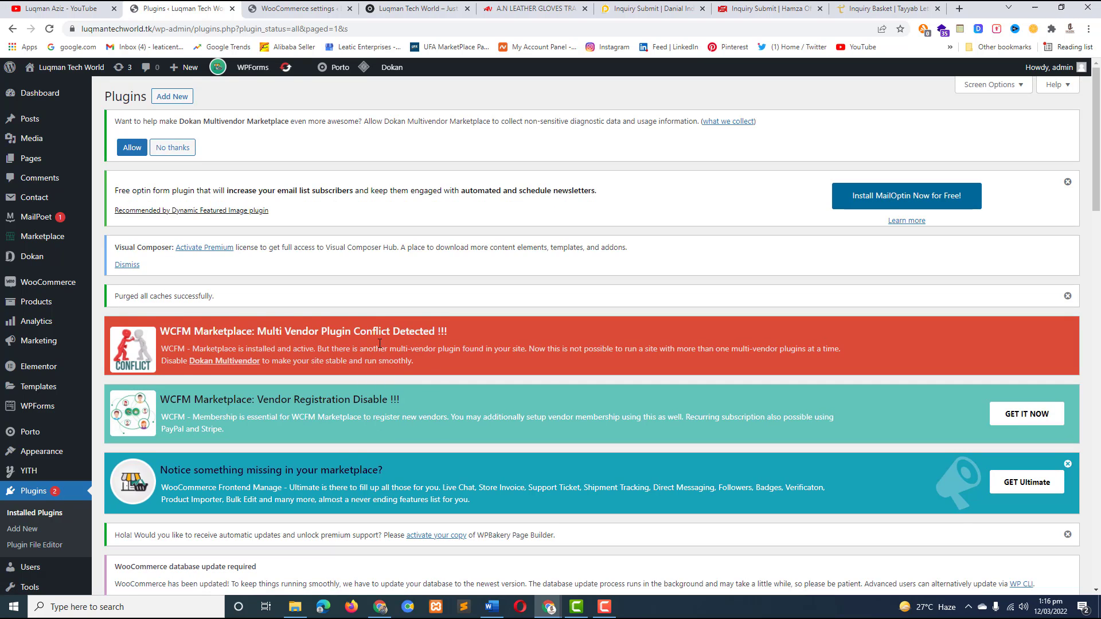
Open the settings of Checkout Field Editor for WooCommerce in a new browser tab.
scroll(380, 343, "down", 9)
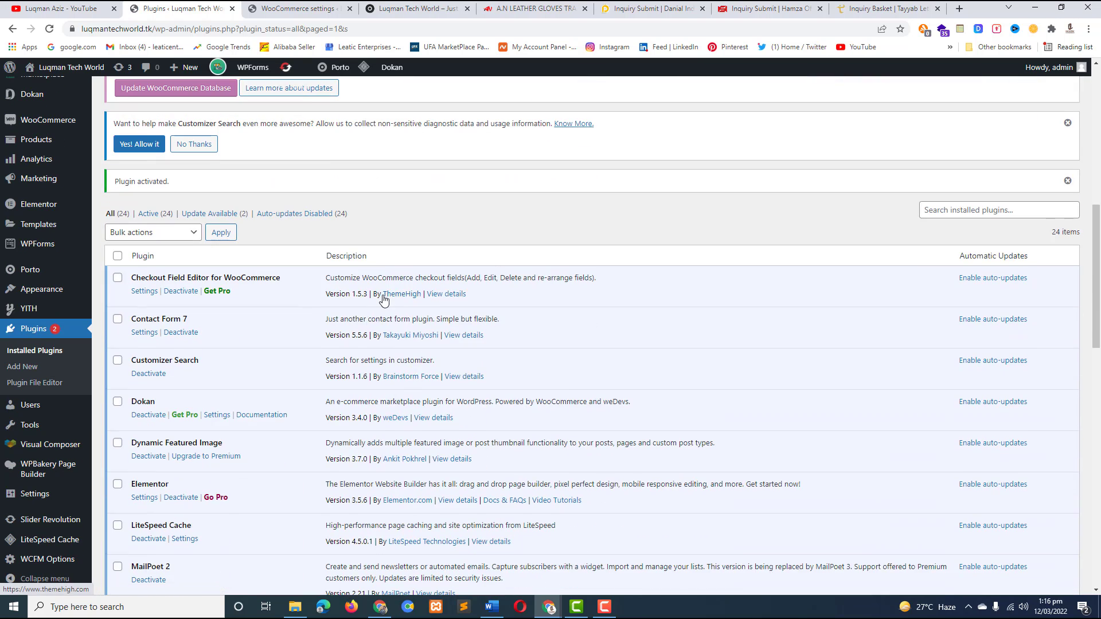
scroll(383, 298, "down", 3)
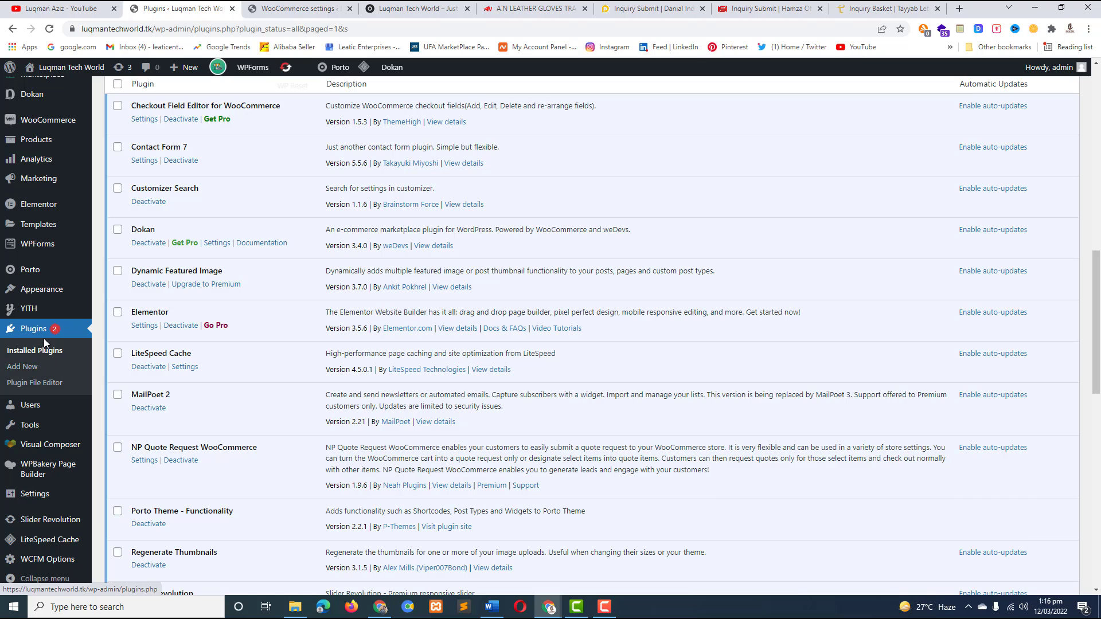
scroll(175, 369, "down", 1)
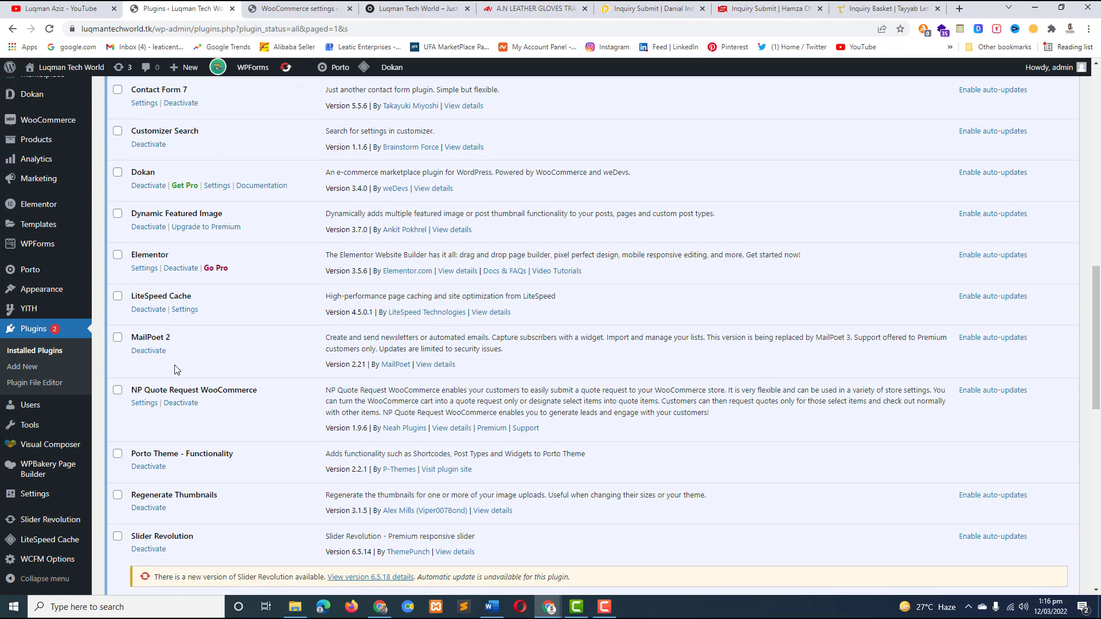
scroll(179, 365, "up", 3)
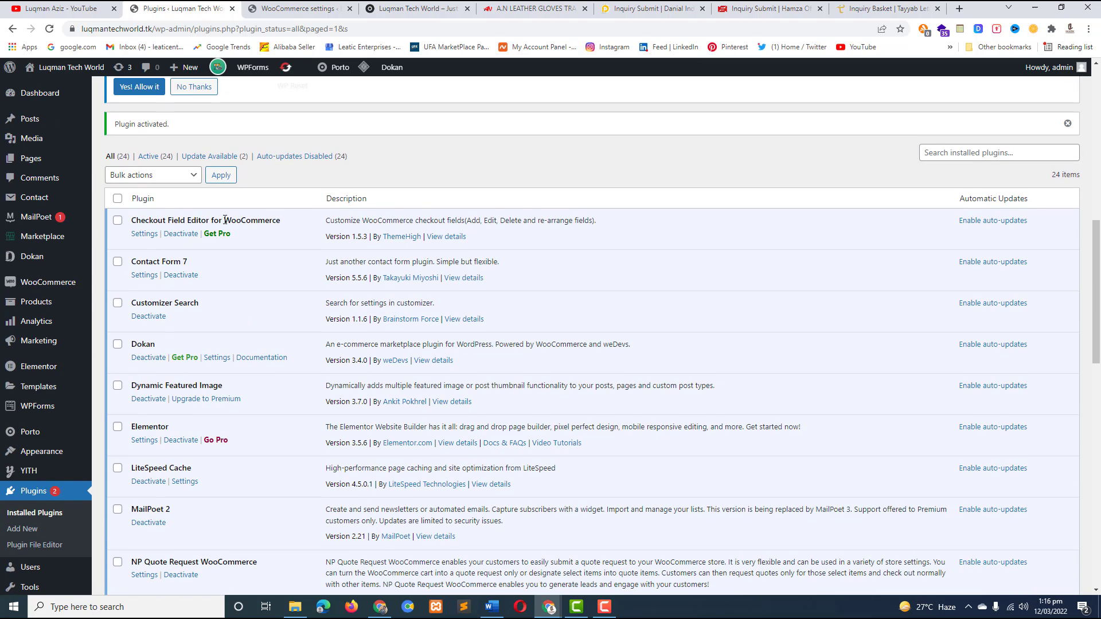
right_click(143, 234)
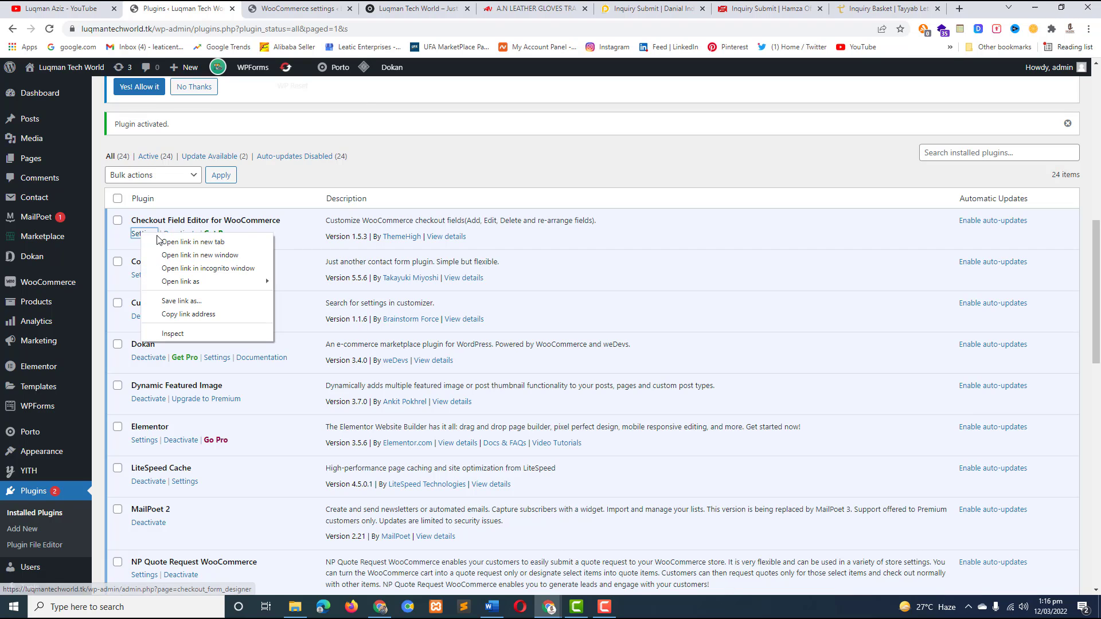
left_click(160, 242)
left_click(258, 7)
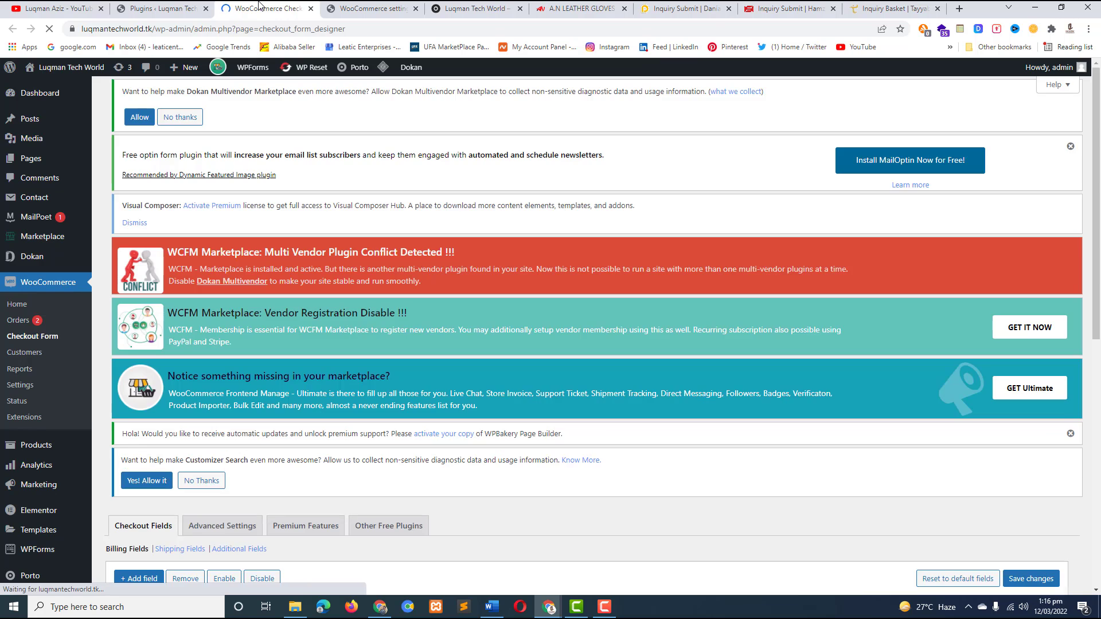
Compare the plugin's list of billing fields with the billing details form on the store's checkout page.
scroll(491, 214, "down", 5)
scroll(491, 215, "down", 4)
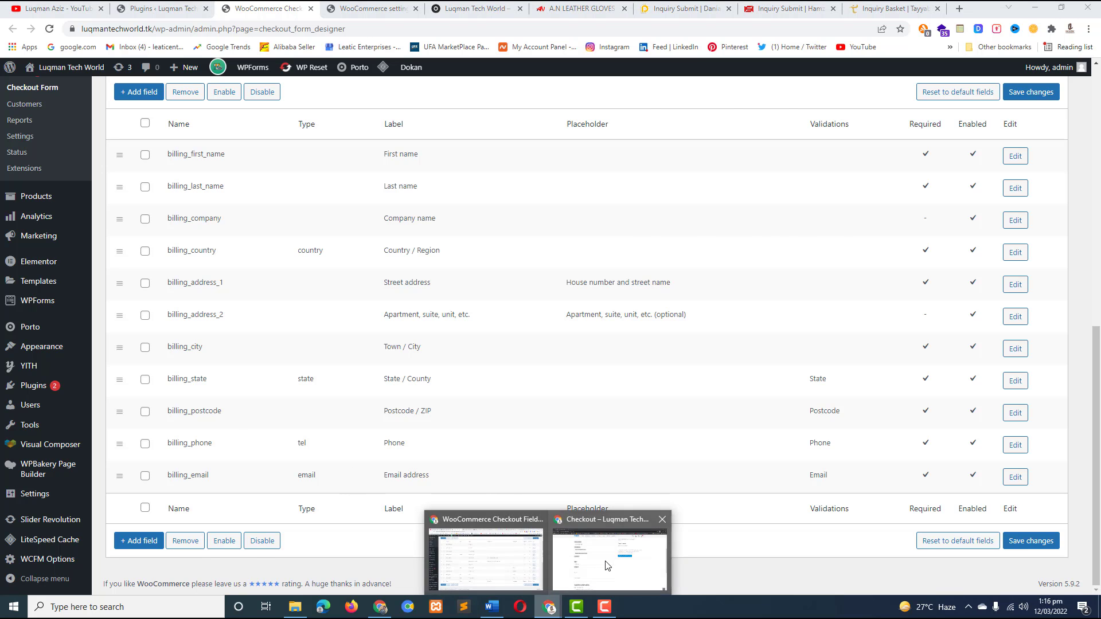
left_click(607, 550)
scroll(493, 442, "up", 5)
left_click(143, 371)
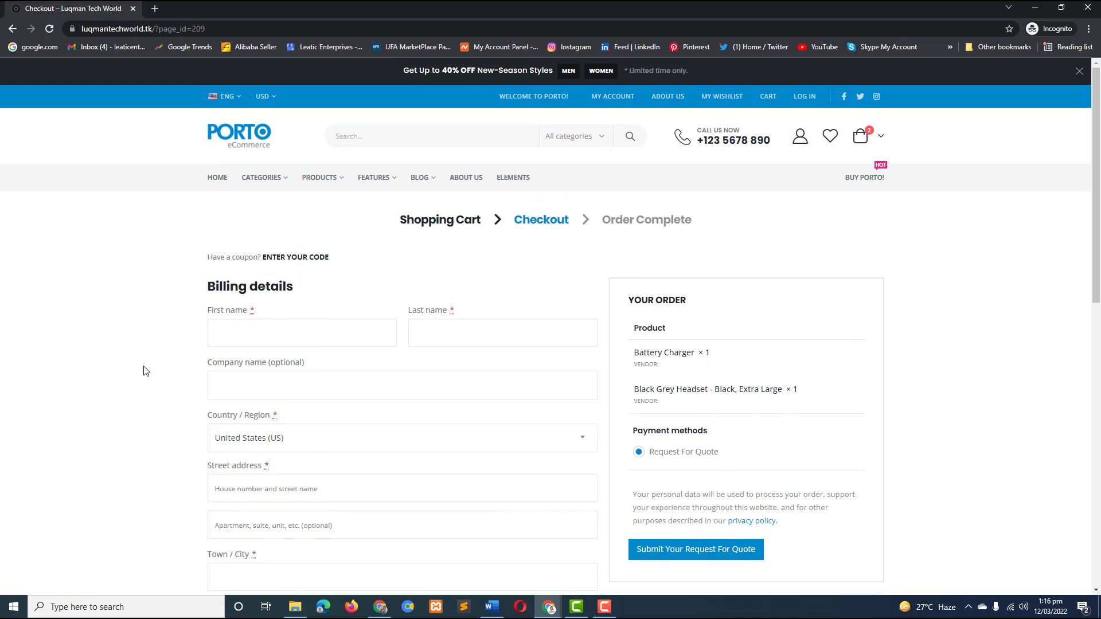
scroll(423, 361, "down", 7)
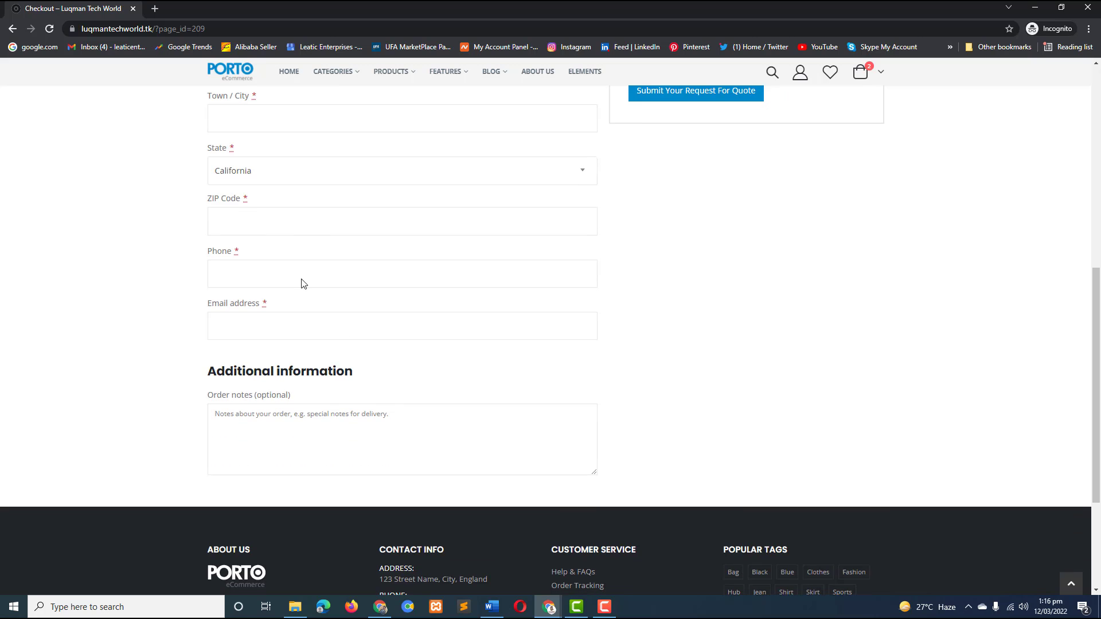
scroll(315, 233, "up", 2)
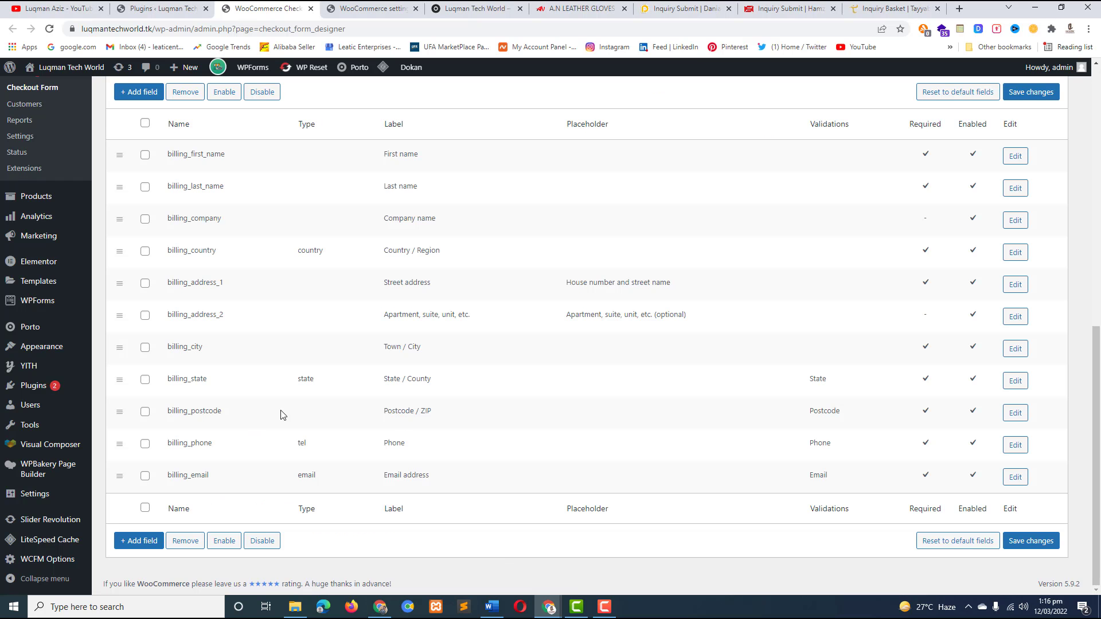
left_click(487, 548)
scroll(165, 414, "up", 2)
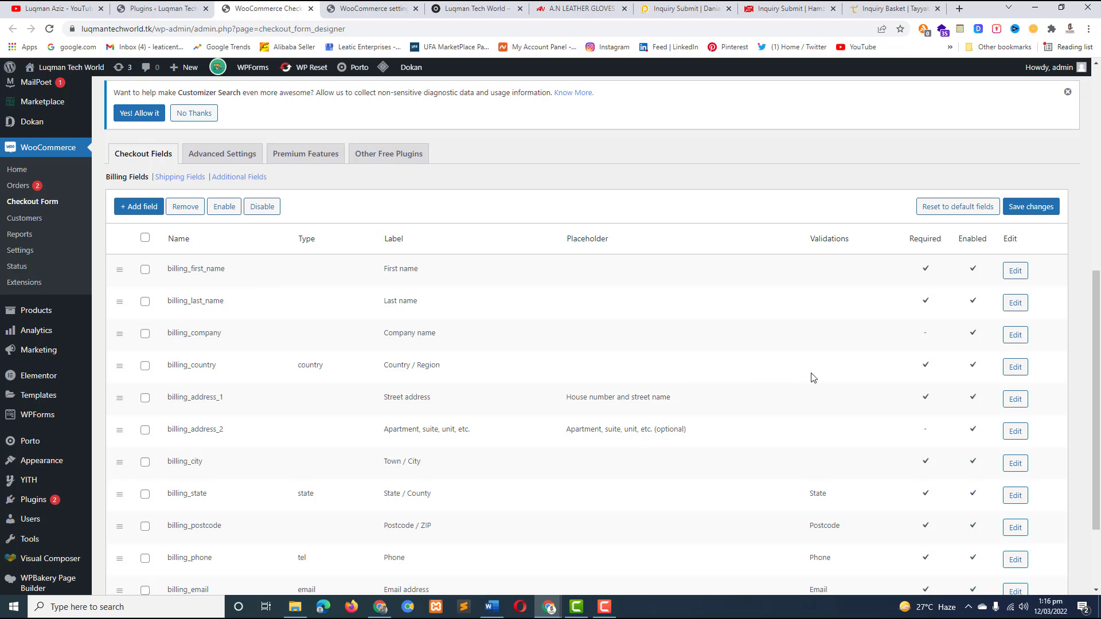
scroll(789, 378, "down", 2)
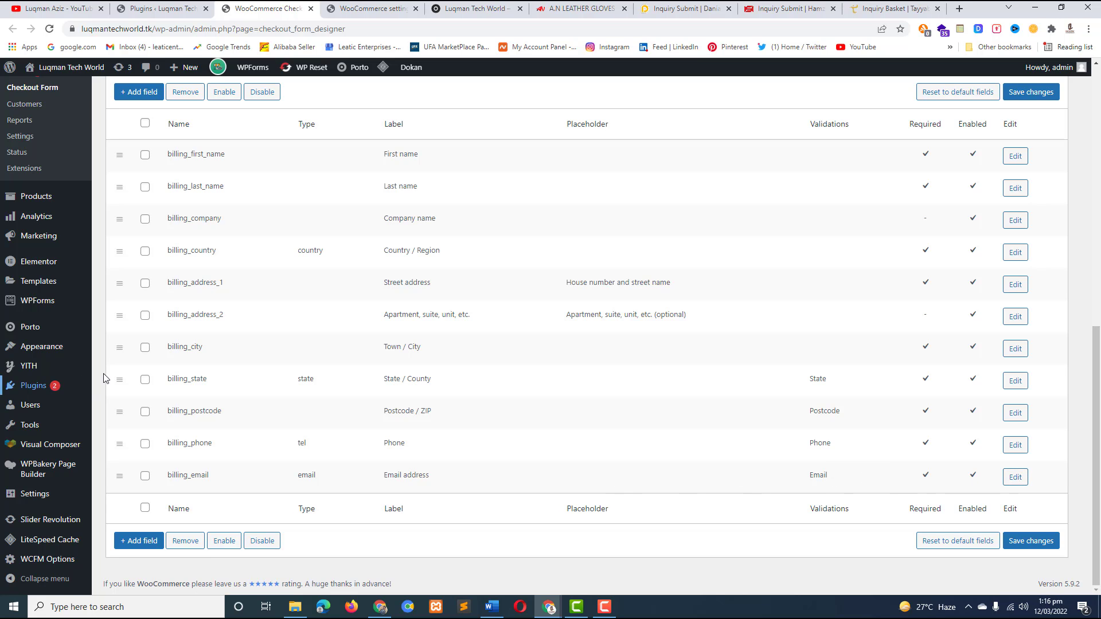
Check the store's checkout form again and compare its fields with the danialind.com inquiry form.
left_click(145, 348)
left_click(145, 349)
mouse_move(549, 611)
left_click(594, 559)
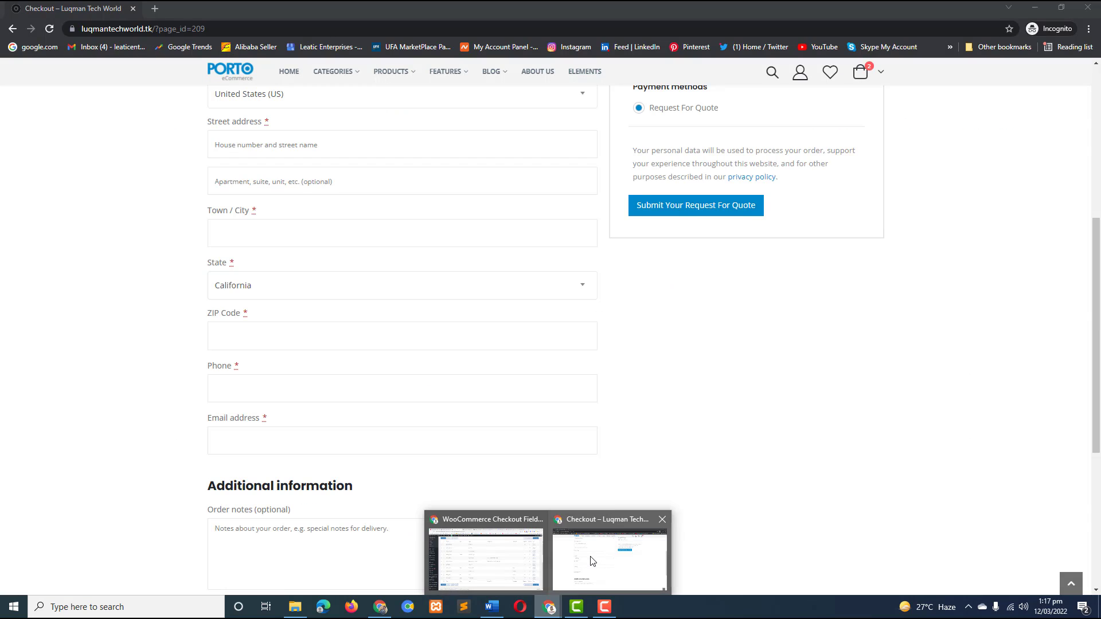
left_click(483, 550)
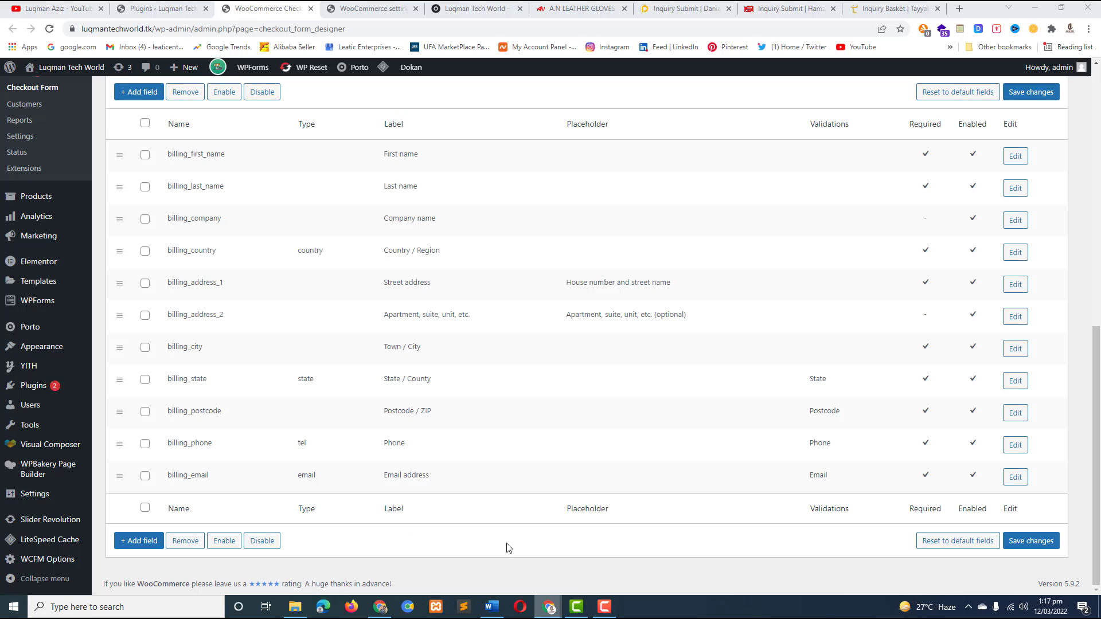
left_click(594, 7)
left_click(666, 7)
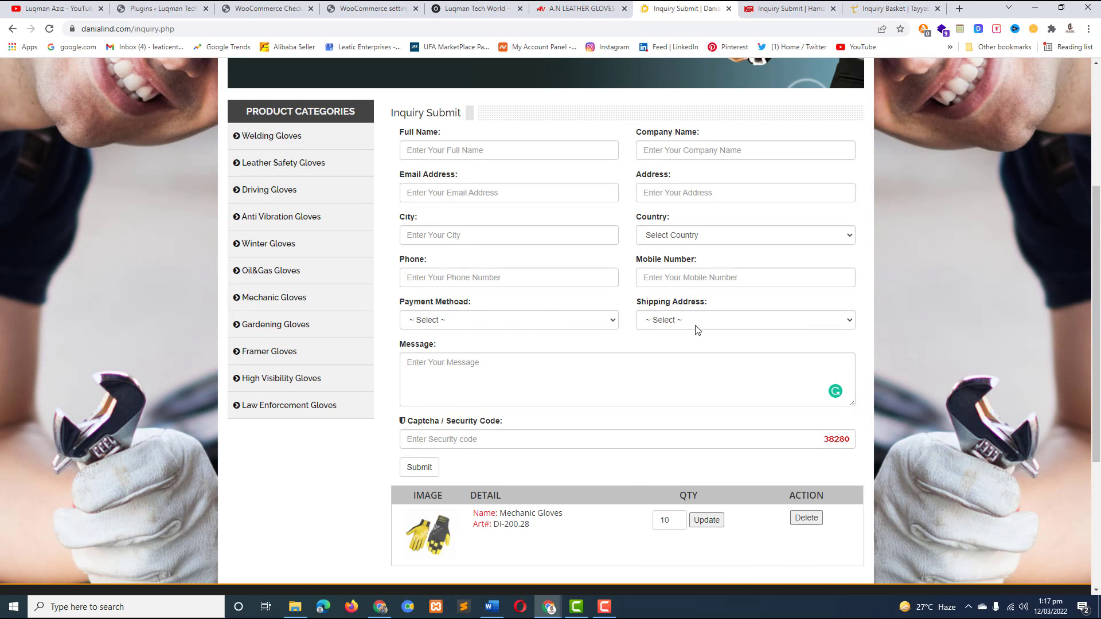
Check the payment method choices on the danialind.com inquiry form and return to the checkout field editor.
left_click(586, 322)
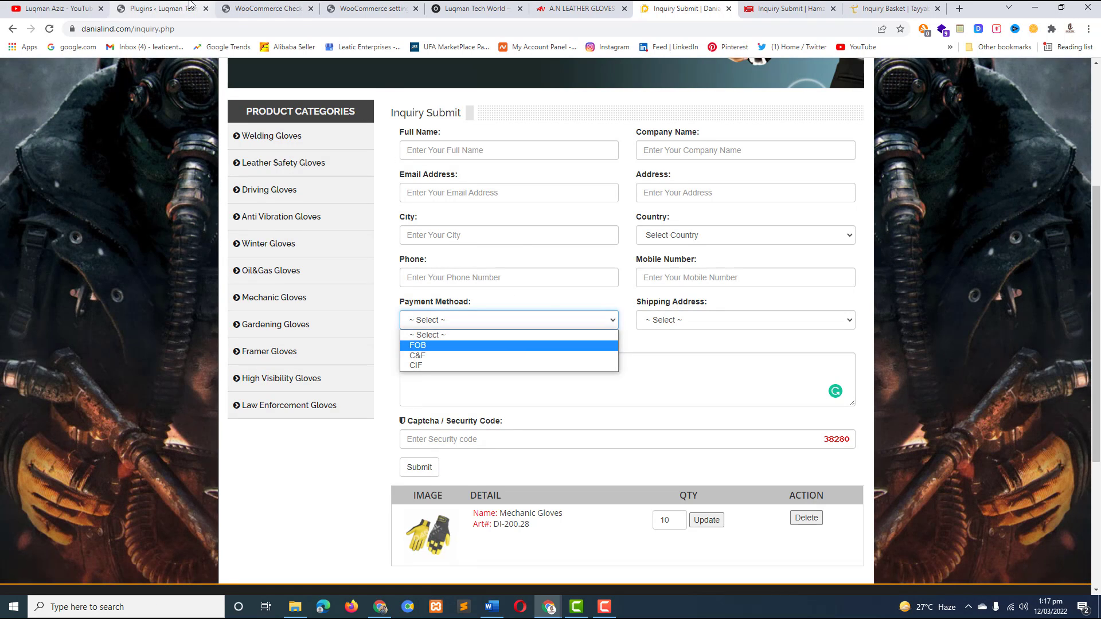
left_click(191, 5)
left_click(267, 6)
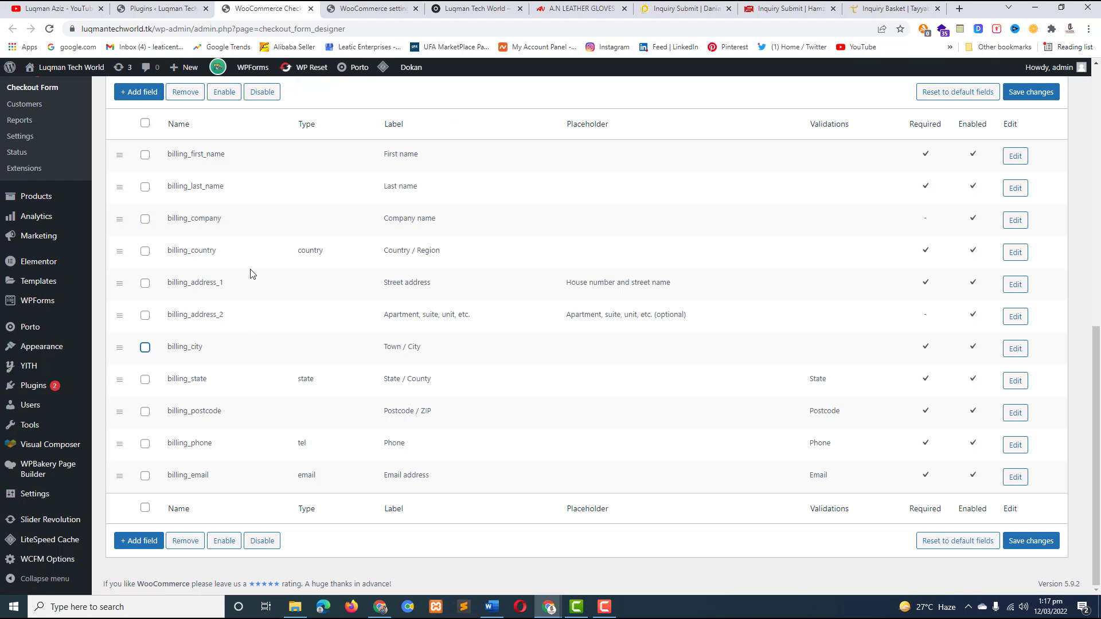
Start a new billing field of type Multiselect named billing_payment_method.
left_click(138, 540)
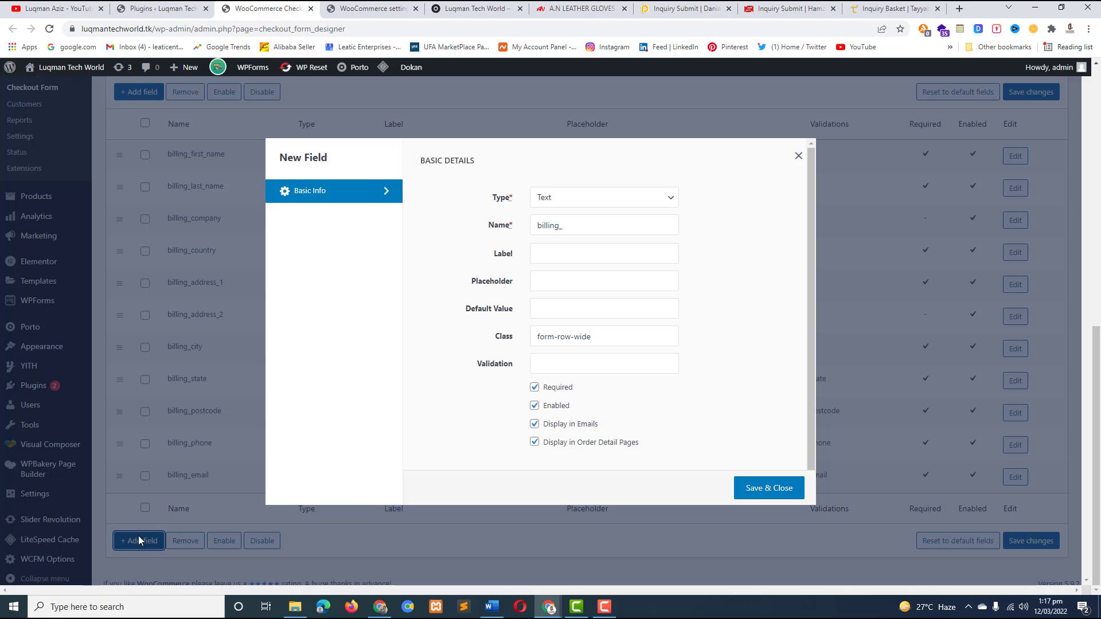
left_click(571, 202)
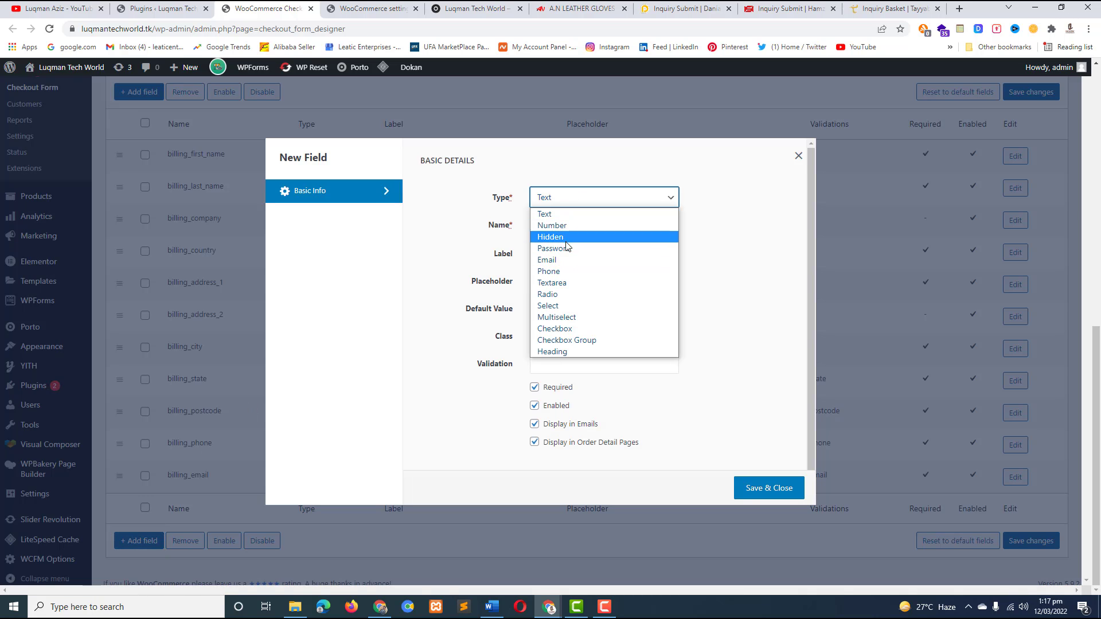
left_click(577, 318)
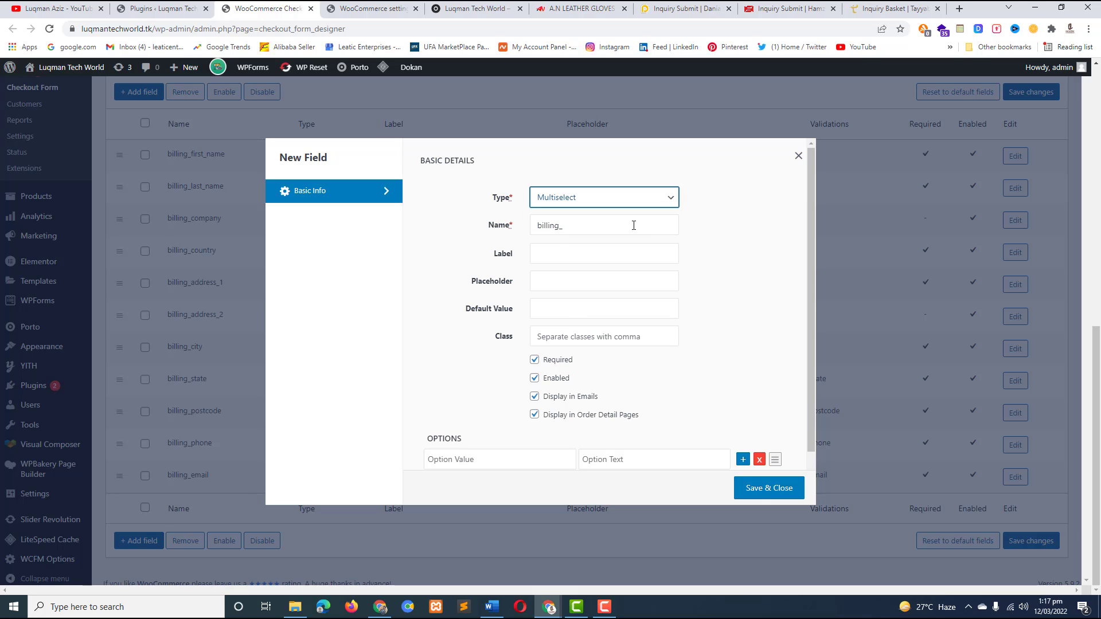
left_click(510, 225)
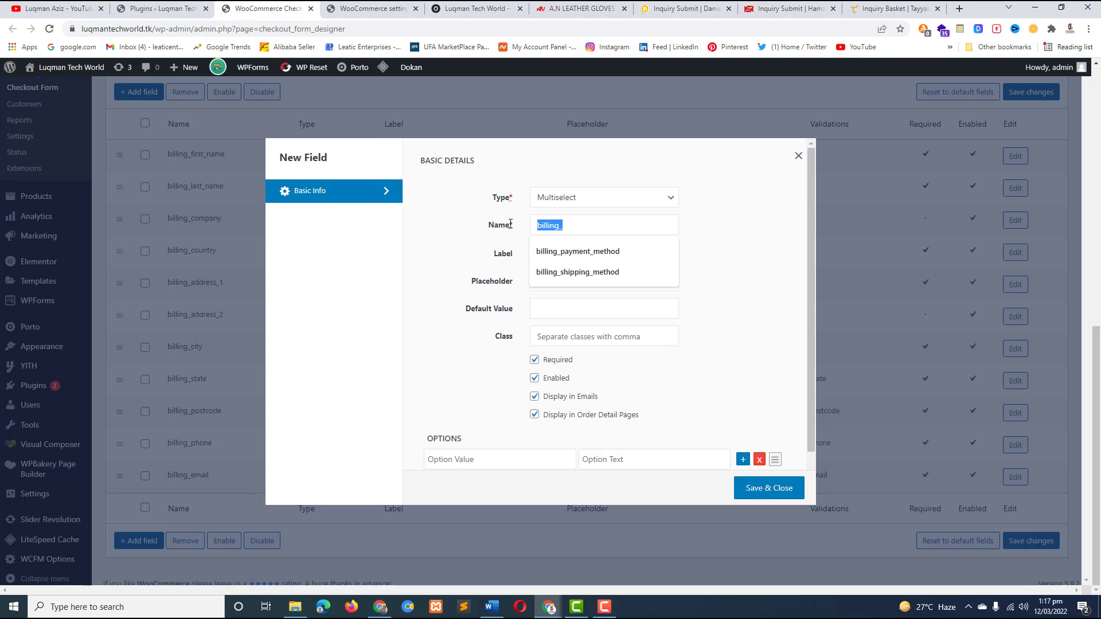
left_click(597, 253)
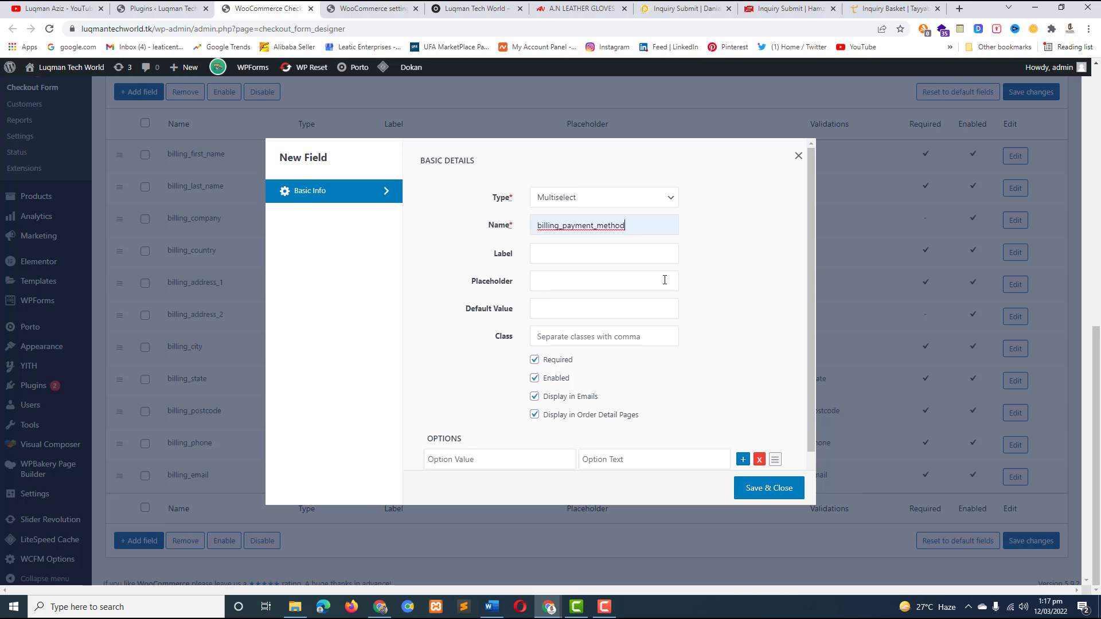
Define the payment method field's first option with value fob and text FOB.
scroll(664, 279, "down", 1)
left_click(490, 404)
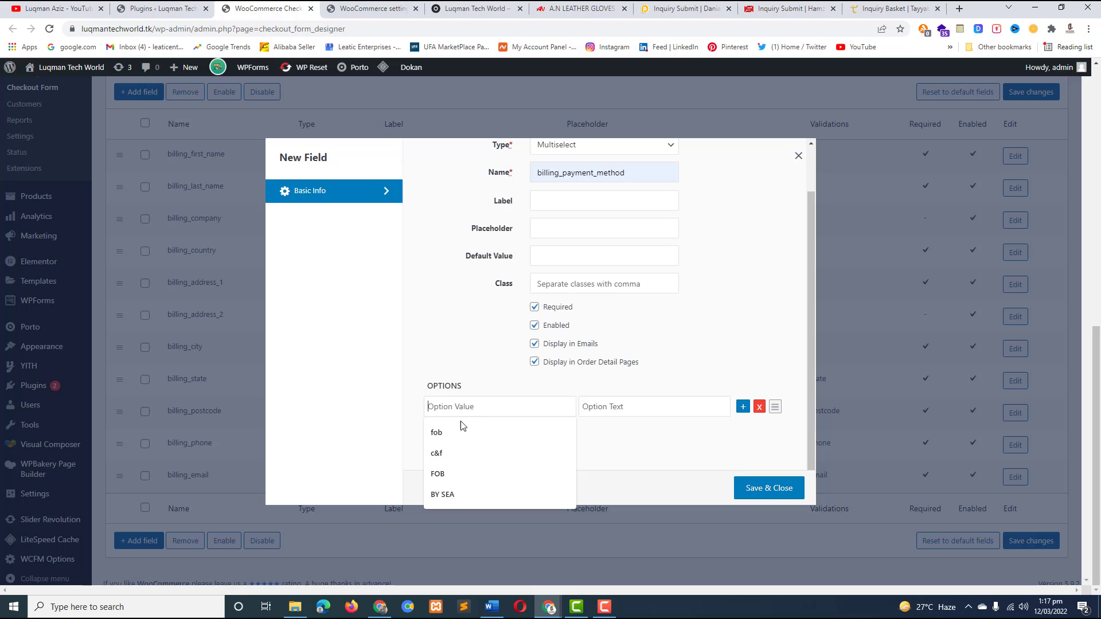
left_click(443, 434)
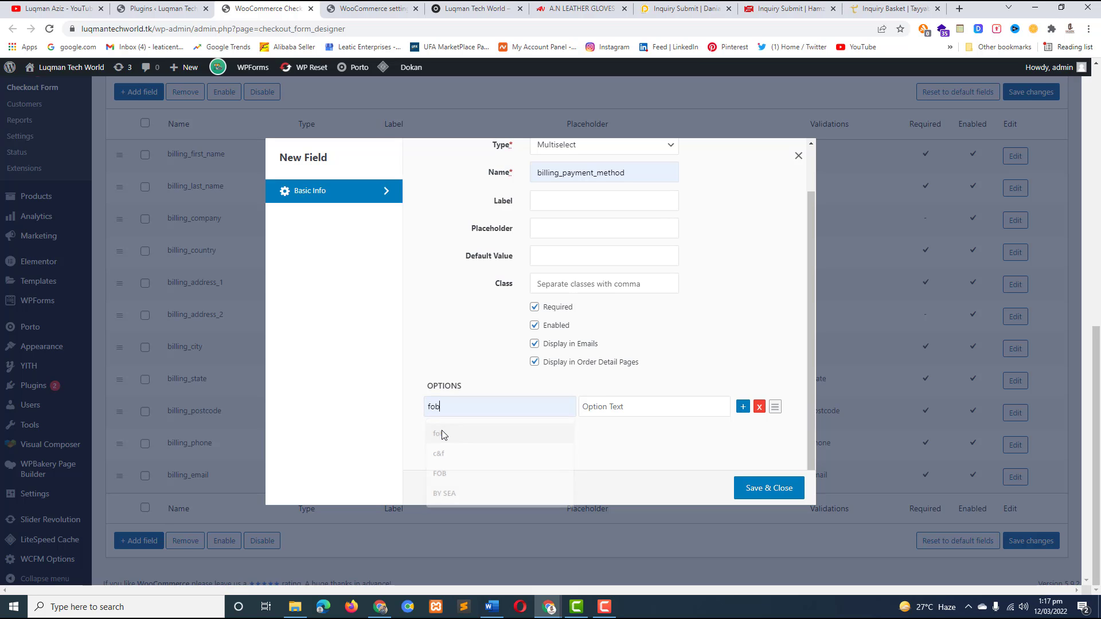
left_click(627, 405)
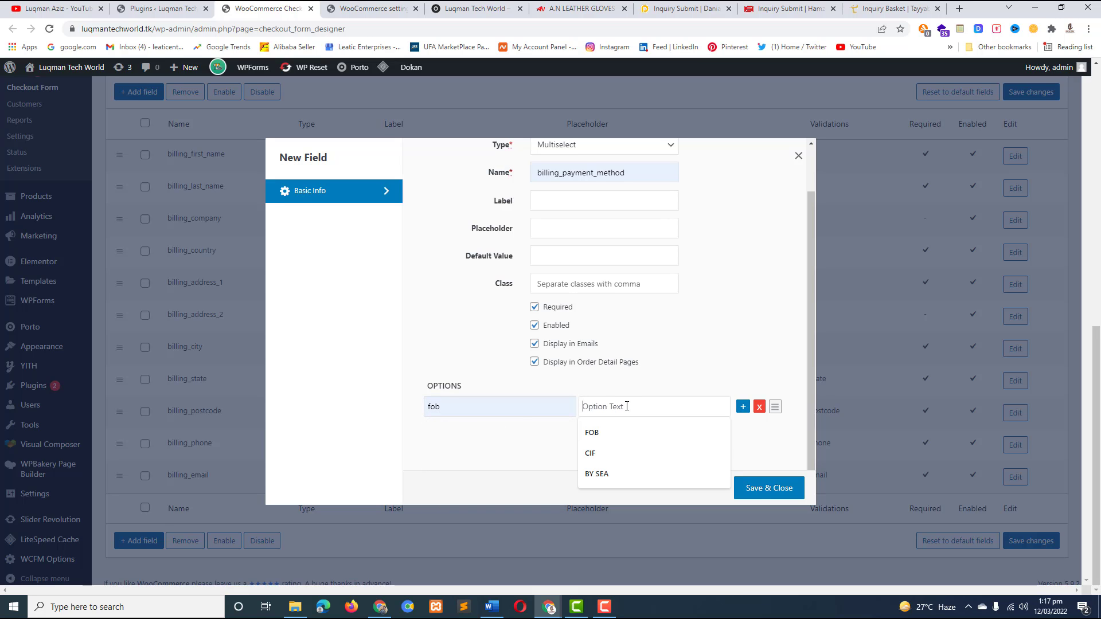
left_click(602, 432)
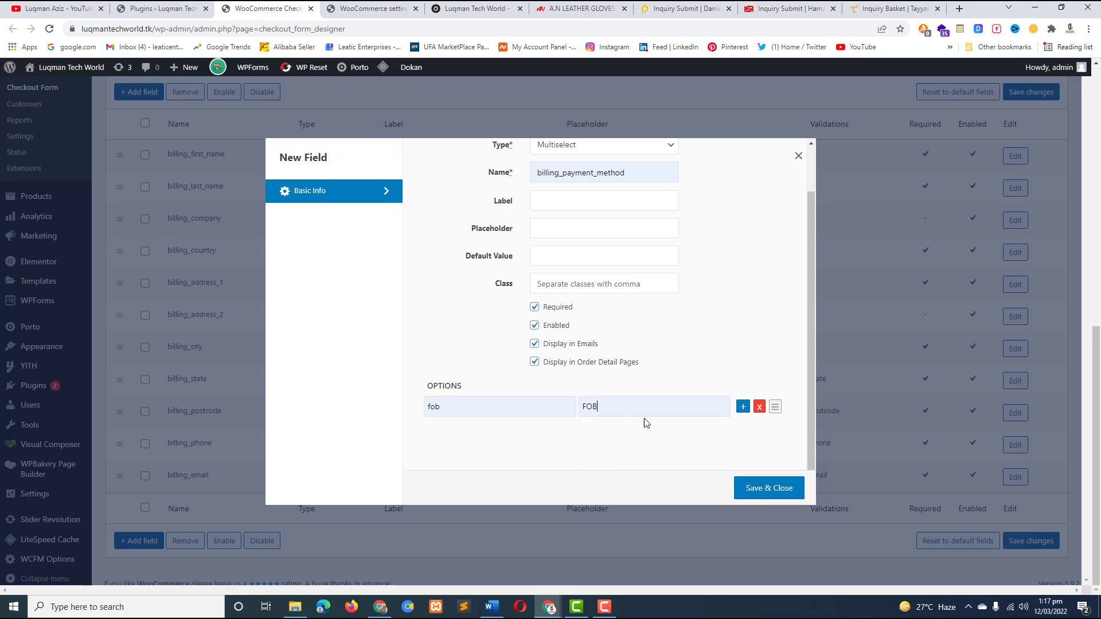
Add a second payment method option with value c&f and text C&F.
left_click(743, 407)
left_click(442, 429)
left_click(453, 476)
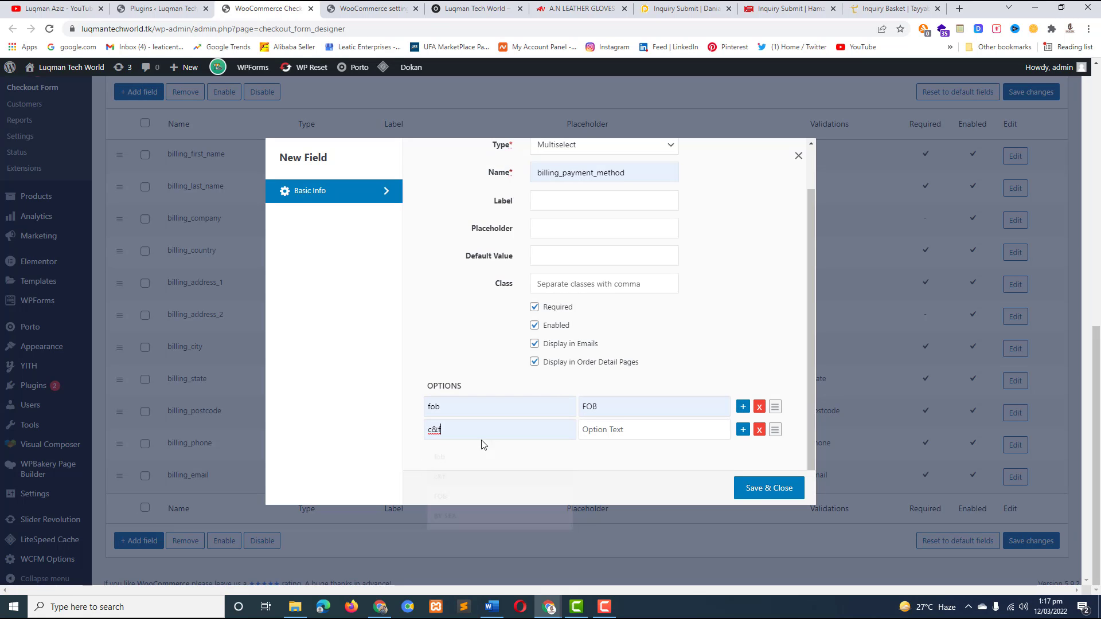
left_click(616, 429)
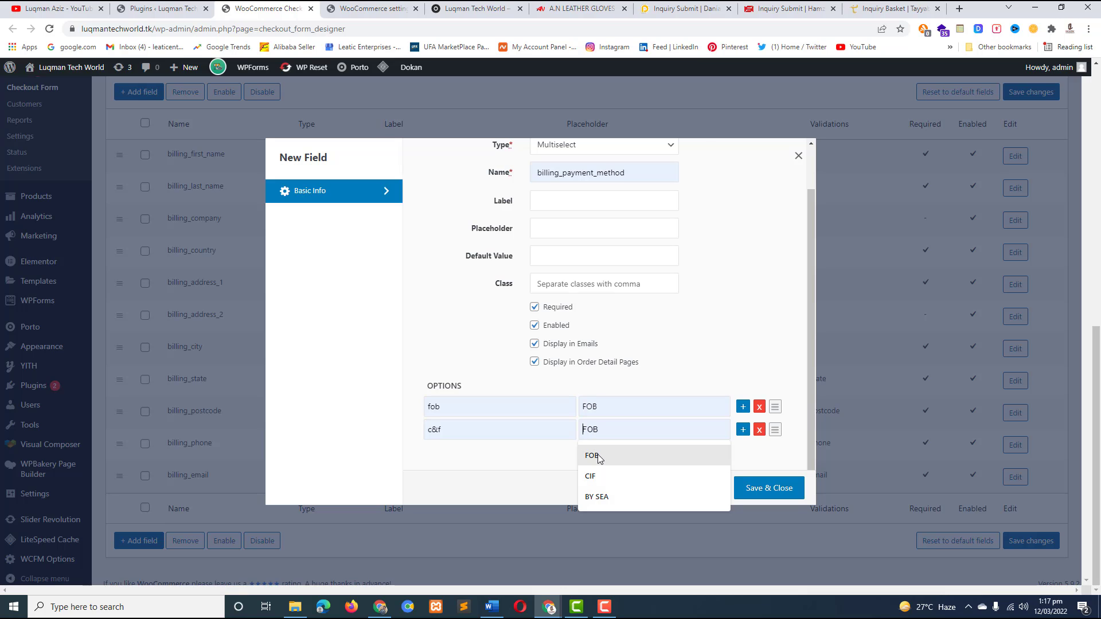
type("c")
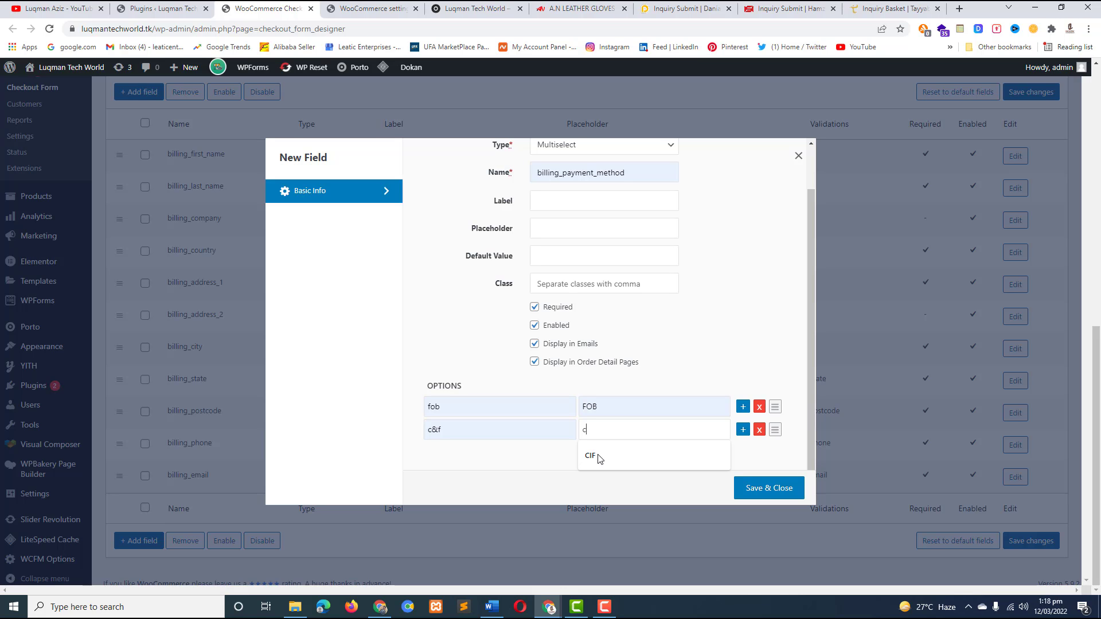
type("&f")
left_click_drag(614, 432, 467, 417)
type("C&")
Add a third payment method option with value cif and text CIF.
left_click(743, 430)
left_click(449, 452)
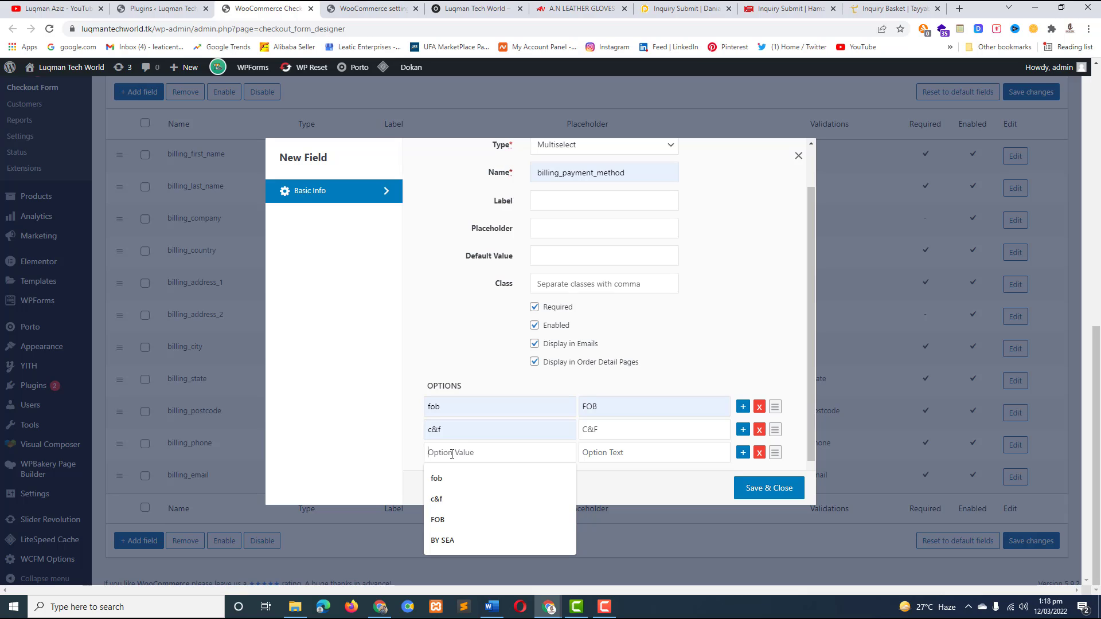
type("c")
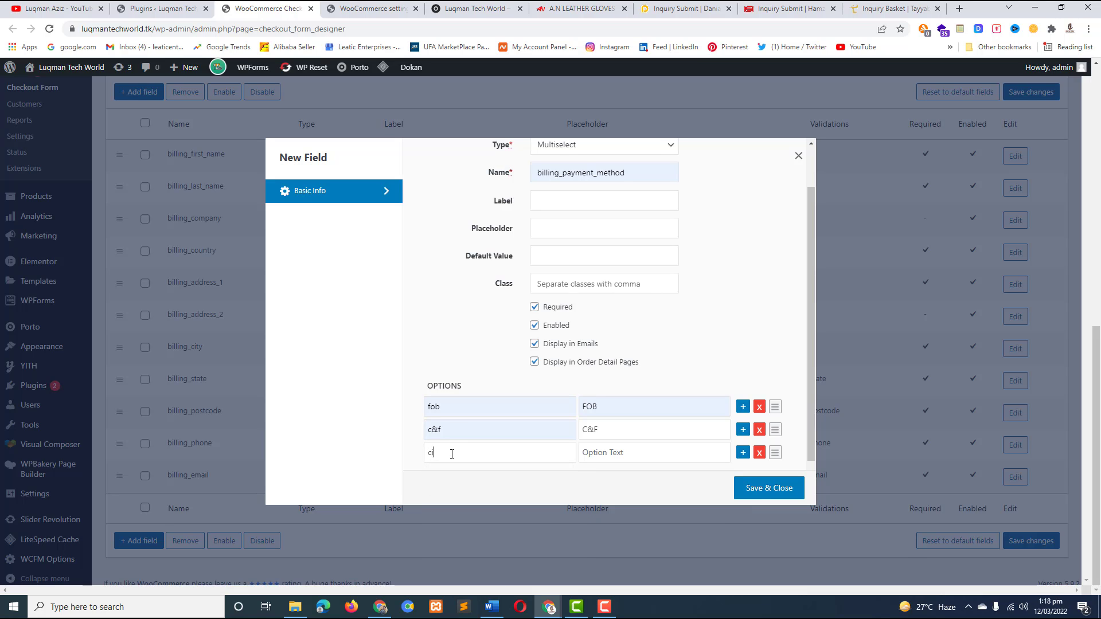
type("lF")
key("BackSpace")
key("BackSpace")
key("BackSpace")
type("c")
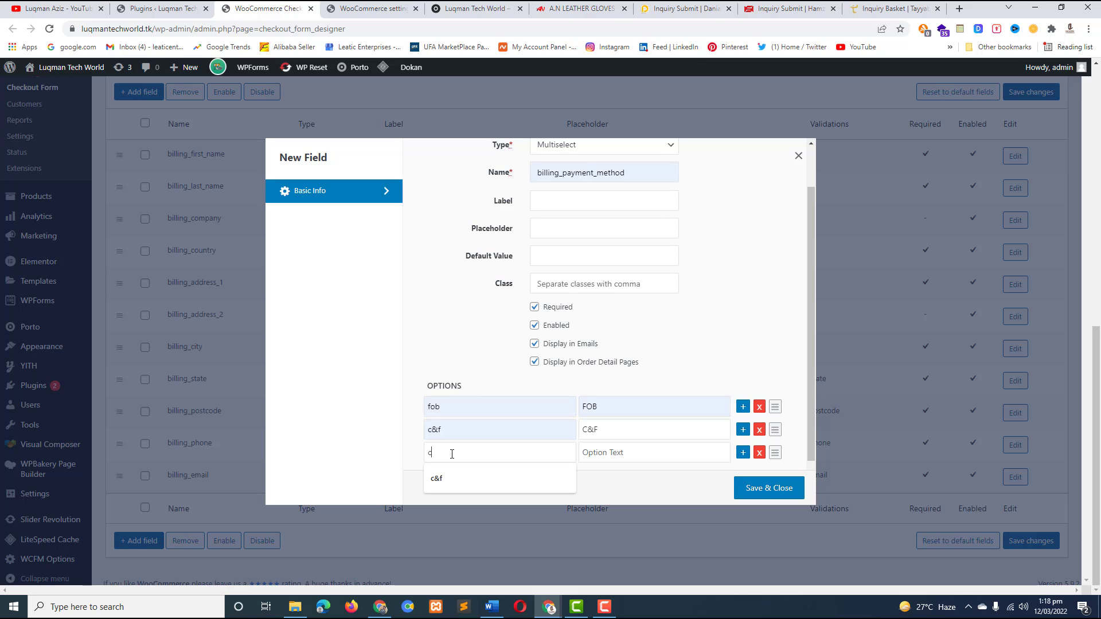
type("if")
left_click(590, 453)
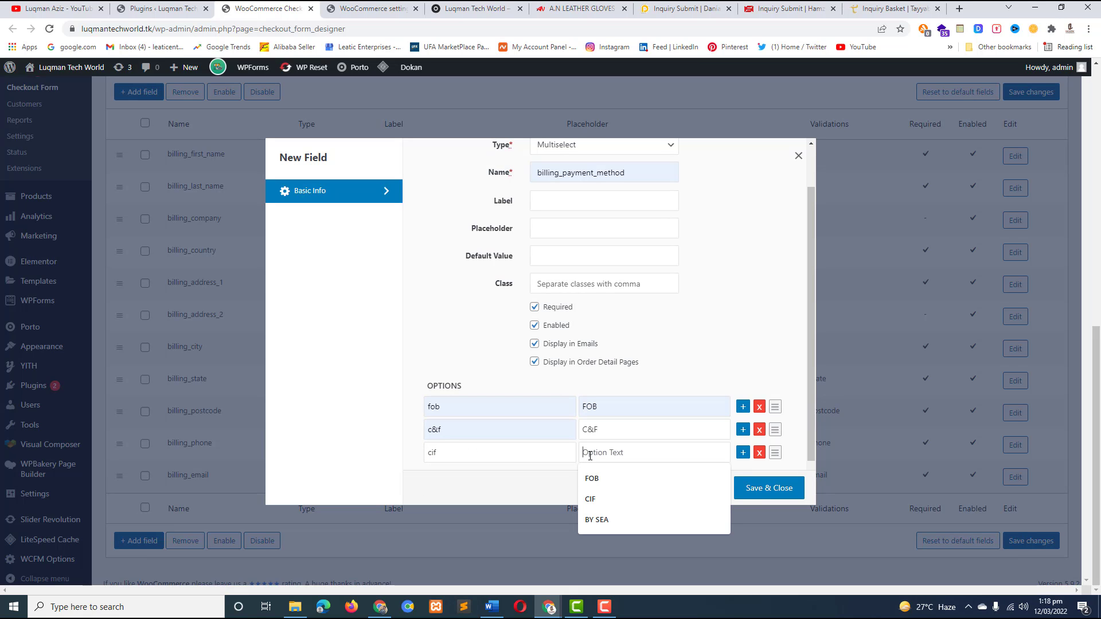
type("CIF")
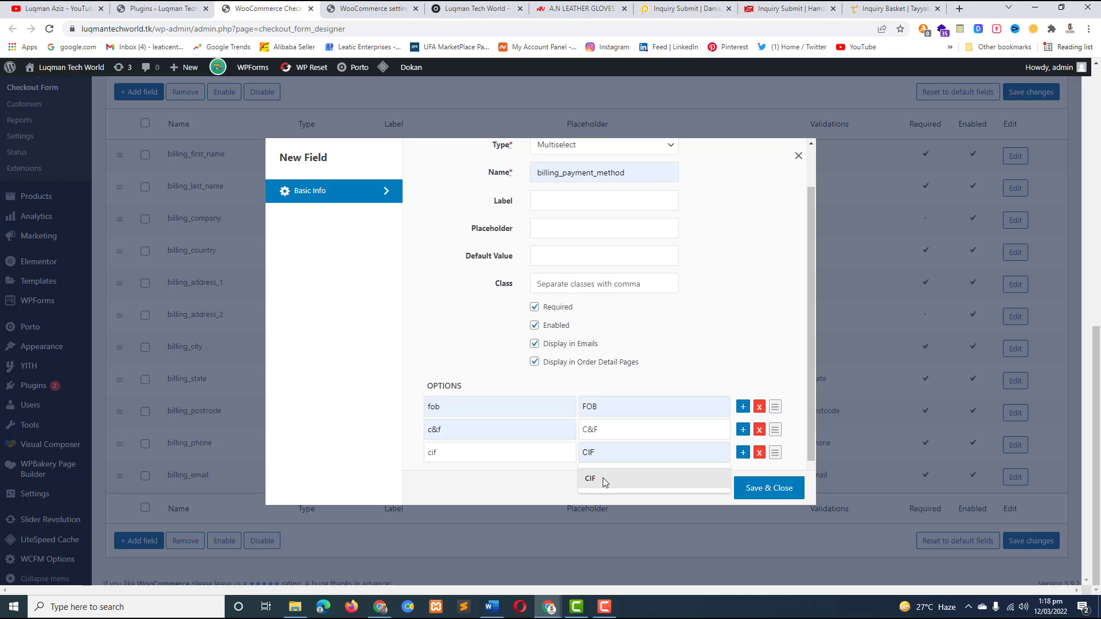
left_click(600, 479)
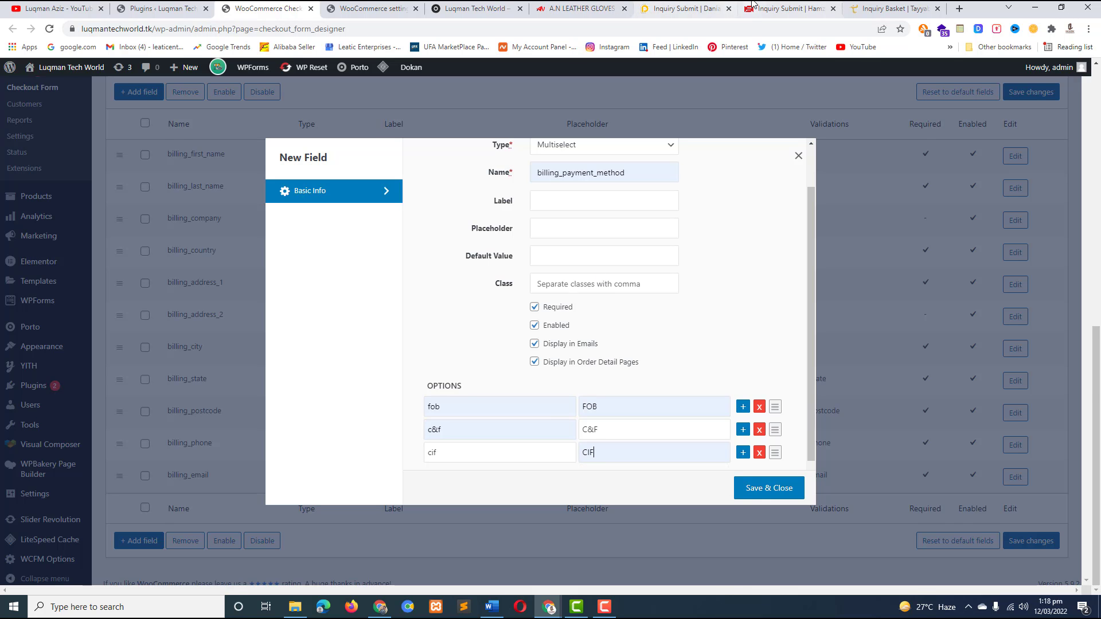
Check the options against the payment method choices on the danialind.com form and save the new field.
left_click(683, 8)
left_click(479, 319)
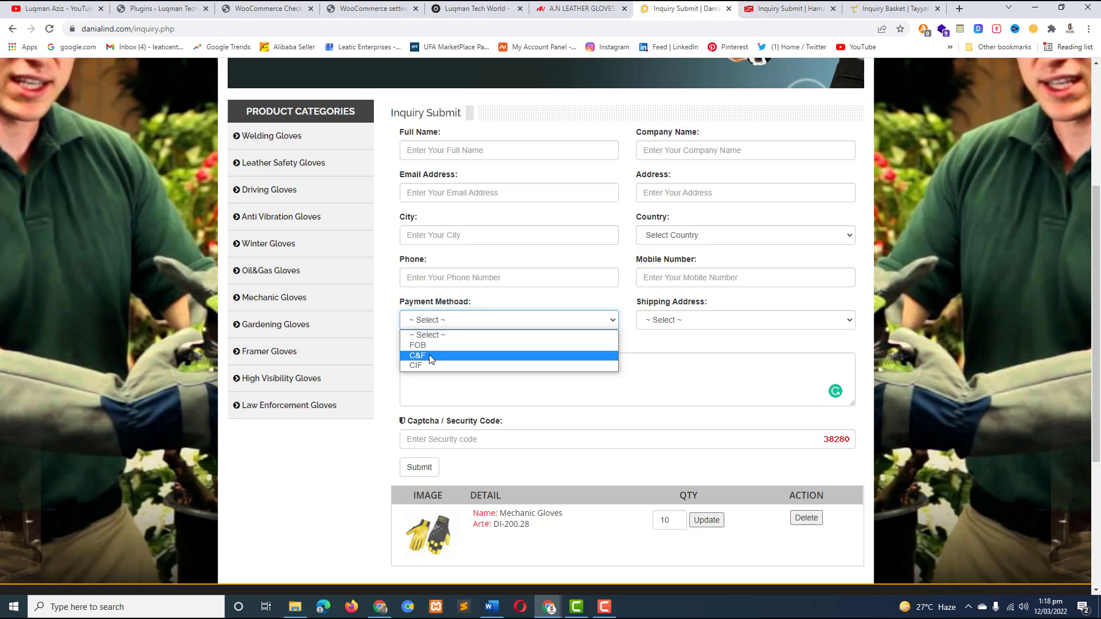
left_click(223, 8)
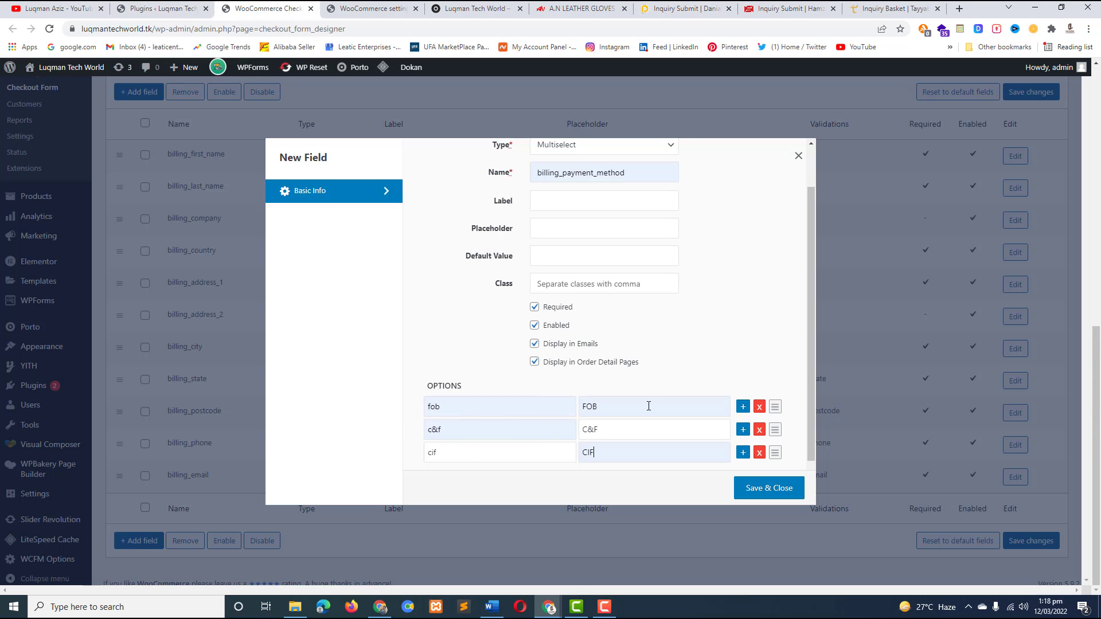
scroll(675, 367, "up", 5)
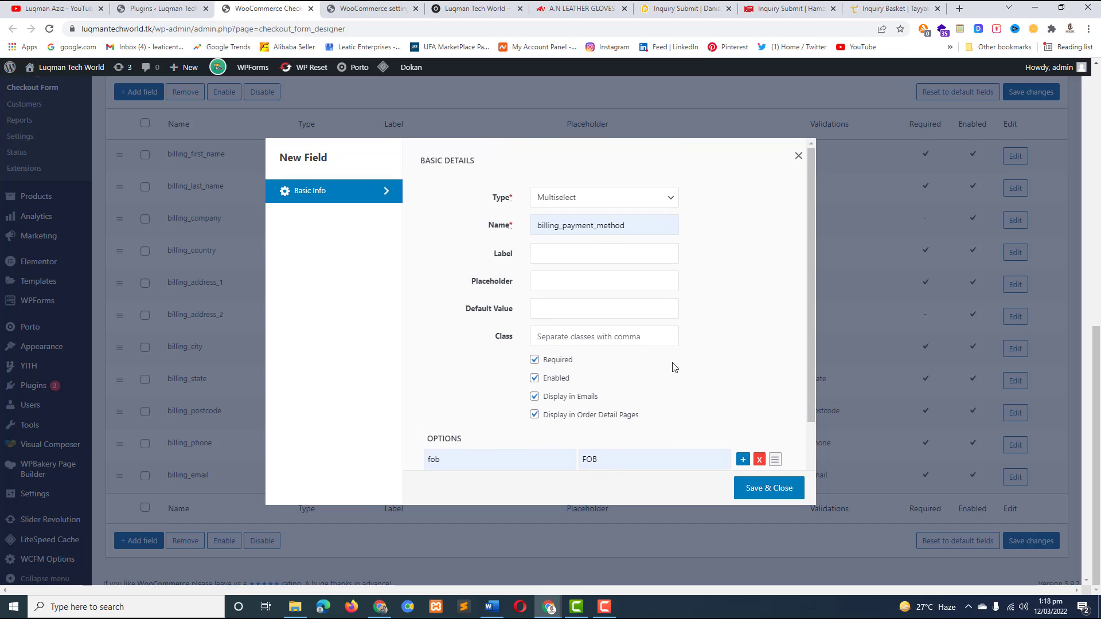
left_click(769, 489)
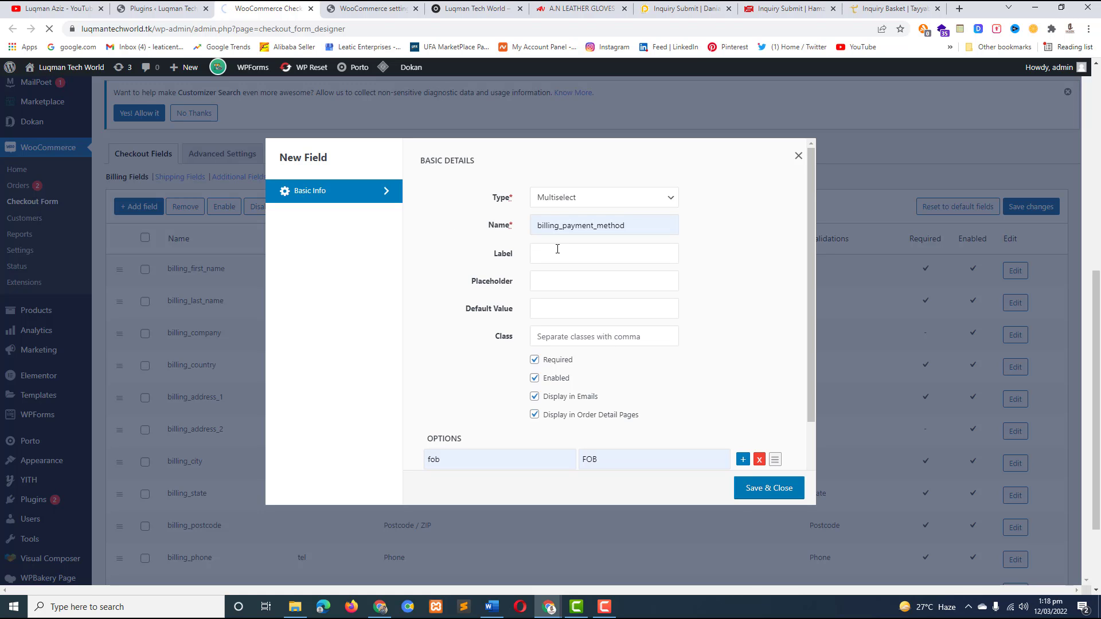
Edit the billing_payment_method field and set its label to Payment Method.
scroll(462, 334, "down", 10)
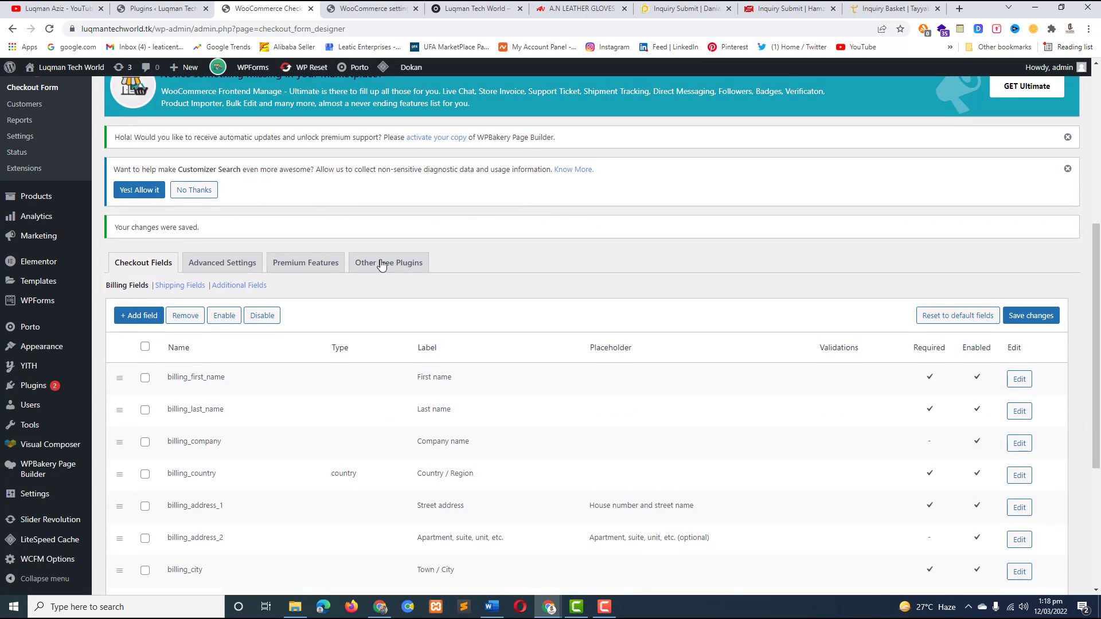
scroll(379, 270, "down", 1)
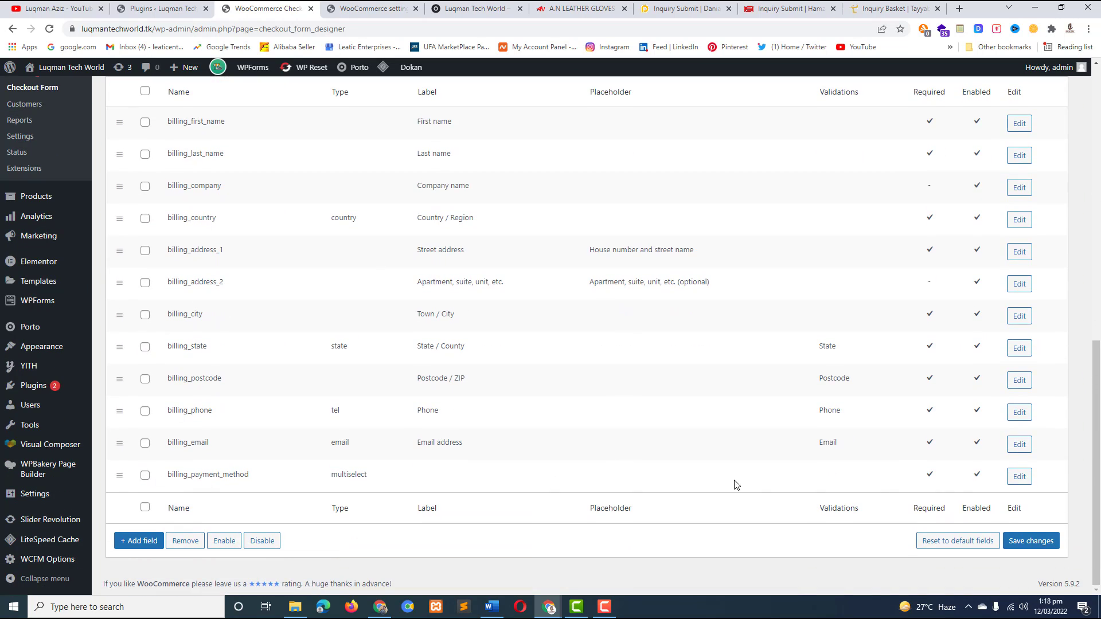
left_click(1019, 477)
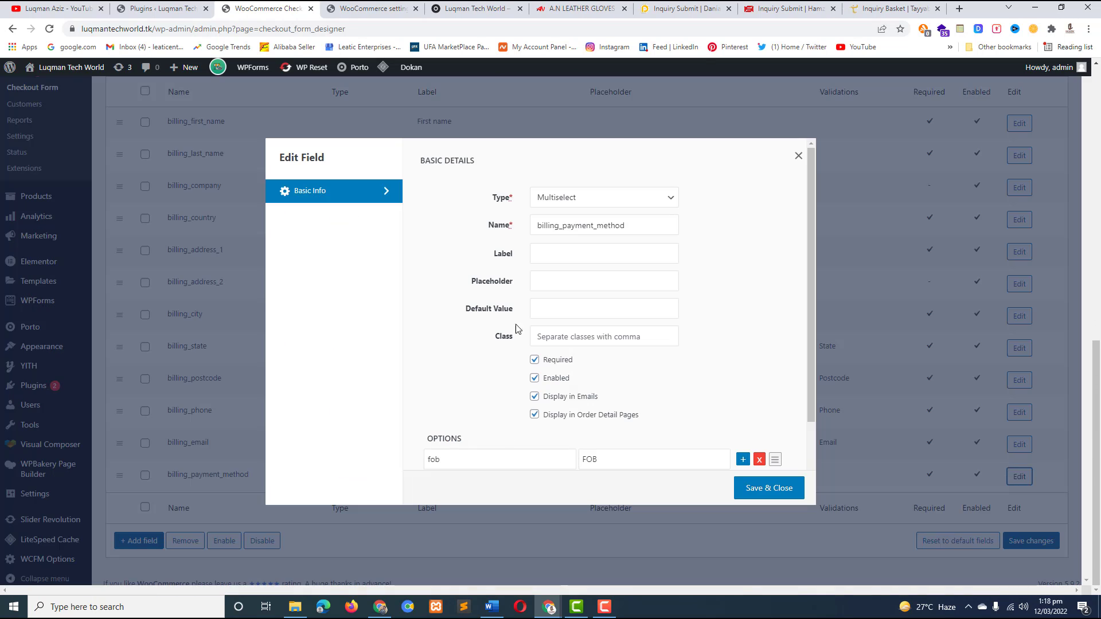
left_click(549, 253)
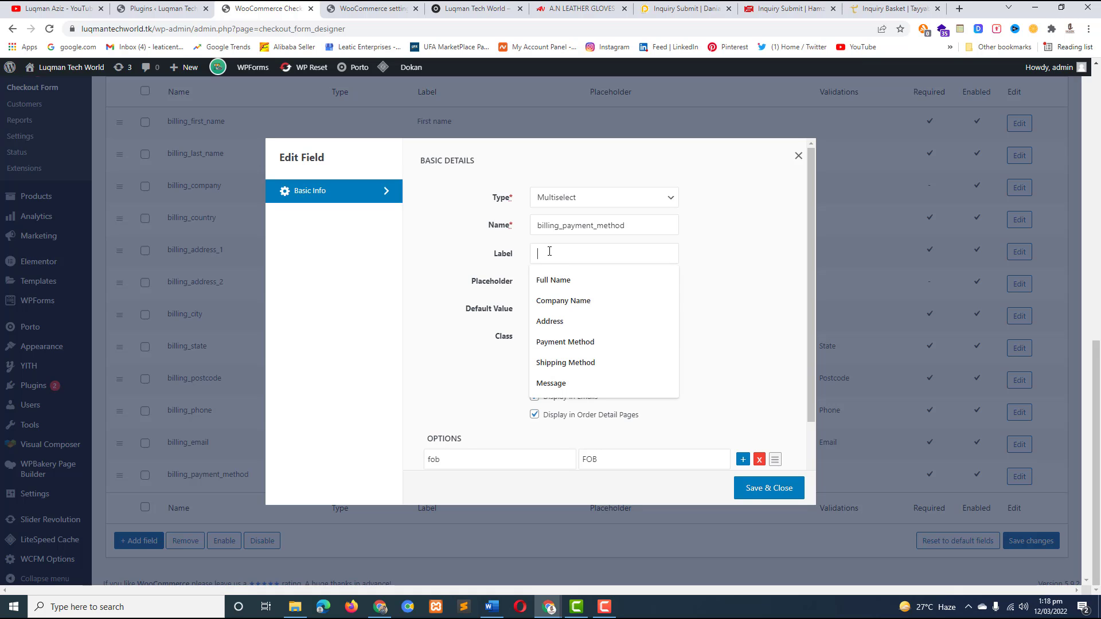
type("Pay")
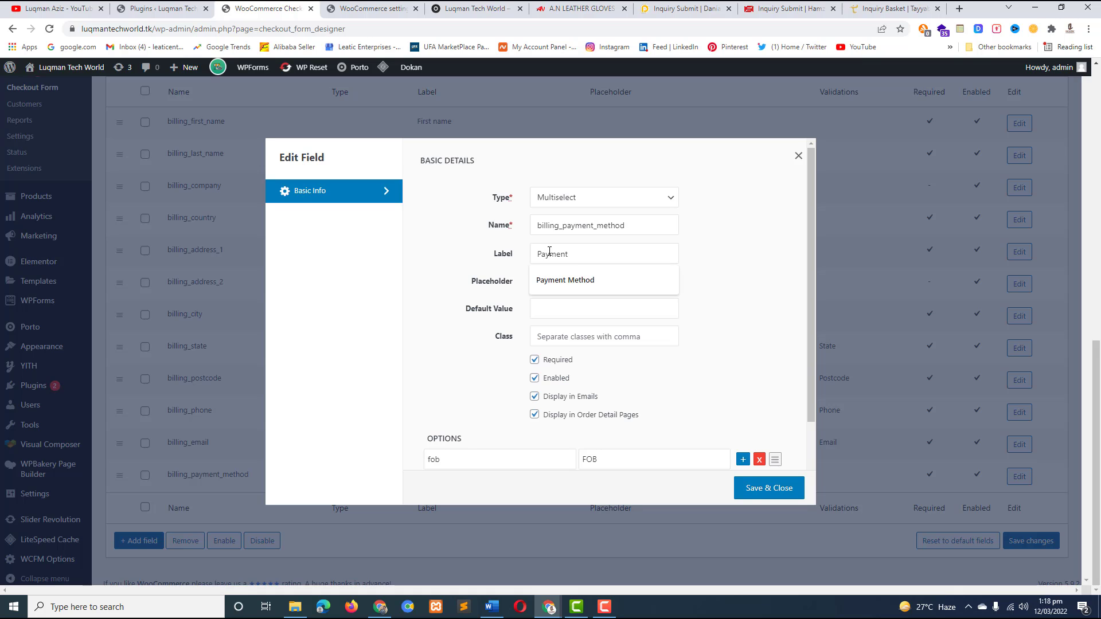
type("ment")
left_click(585, 280)
Set the payment method field's placeholder to Select and save the field.
left_click(585, 285)
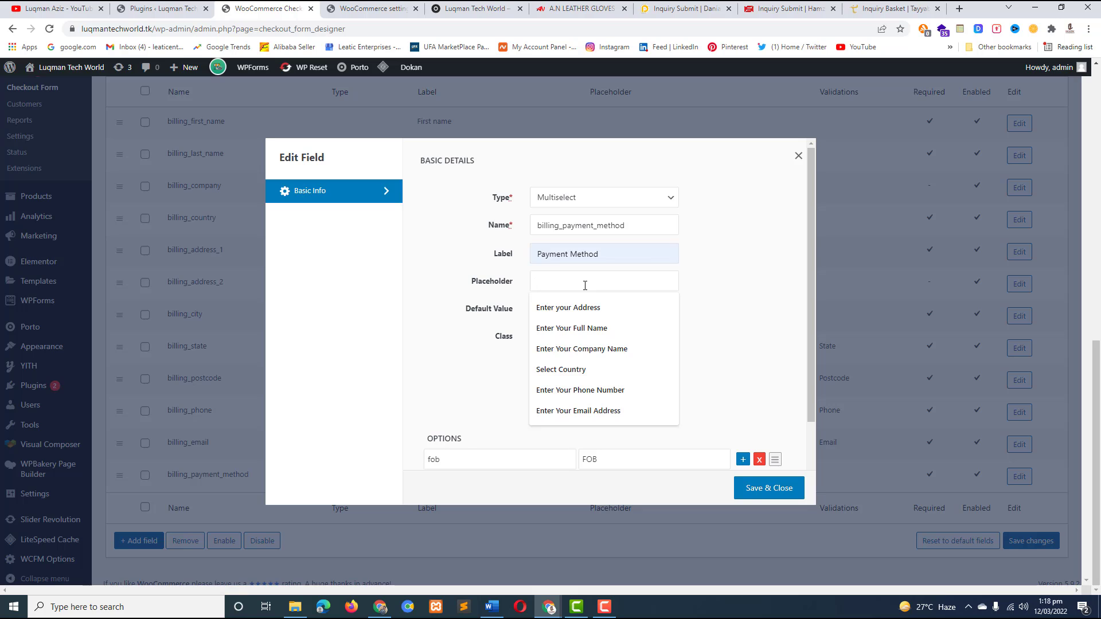
type("pay")
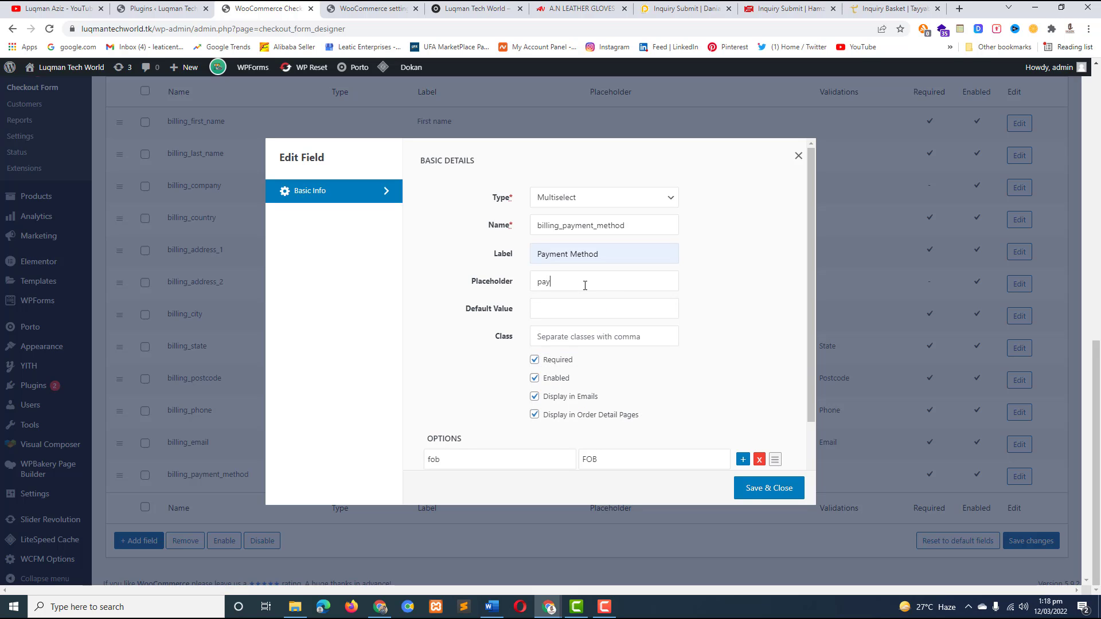
left_click(585, 285)
left_click(585, 284)
type("Select")
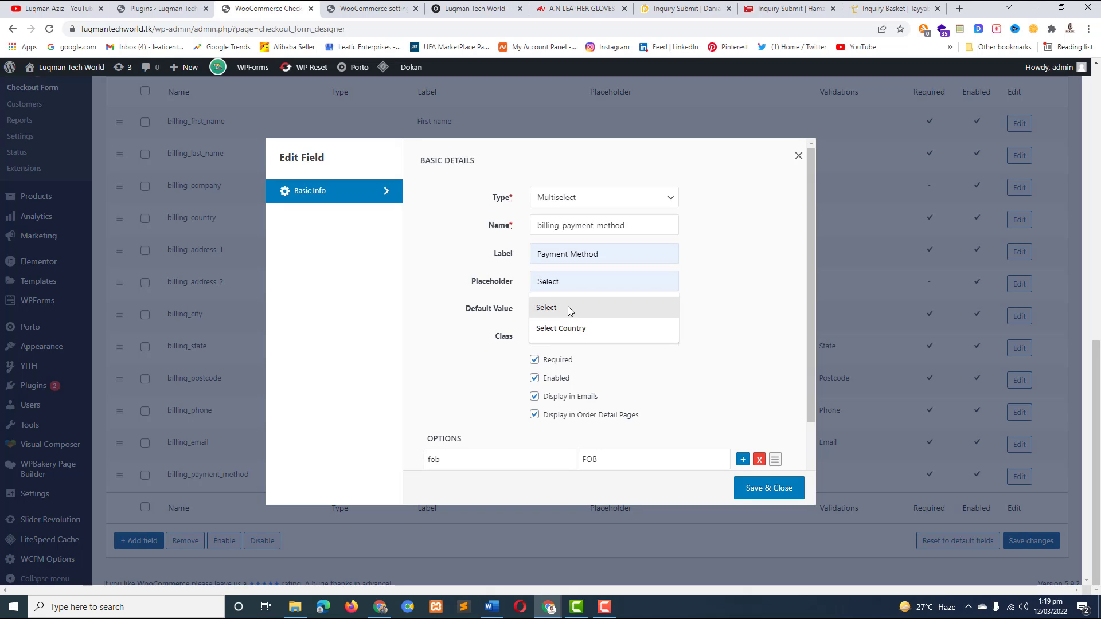
left_click(567, 306)
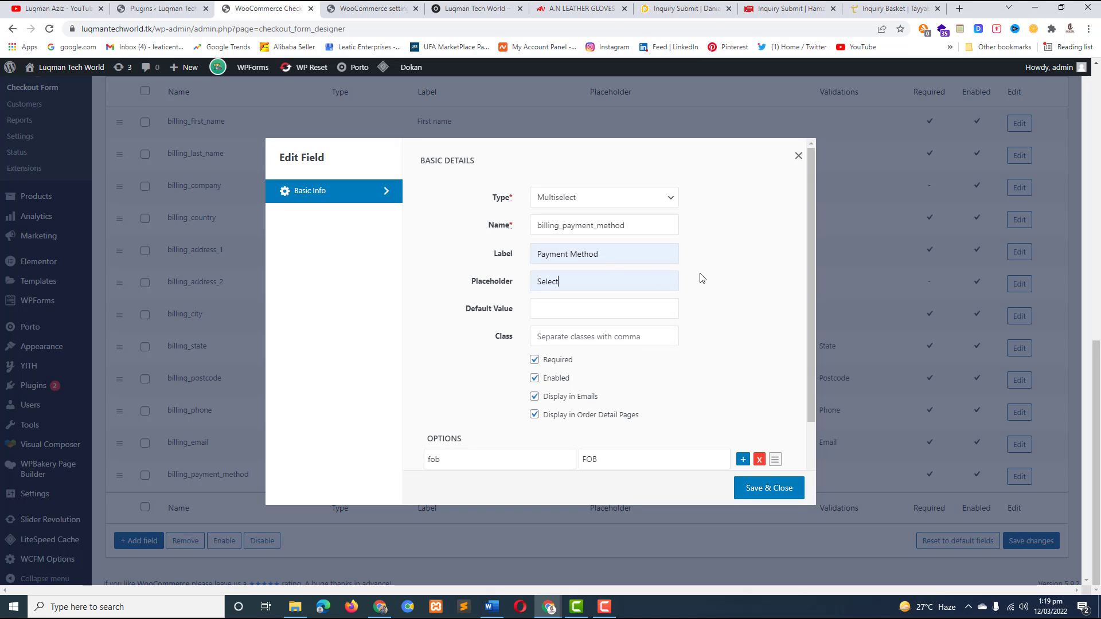
left_click(778, 491)
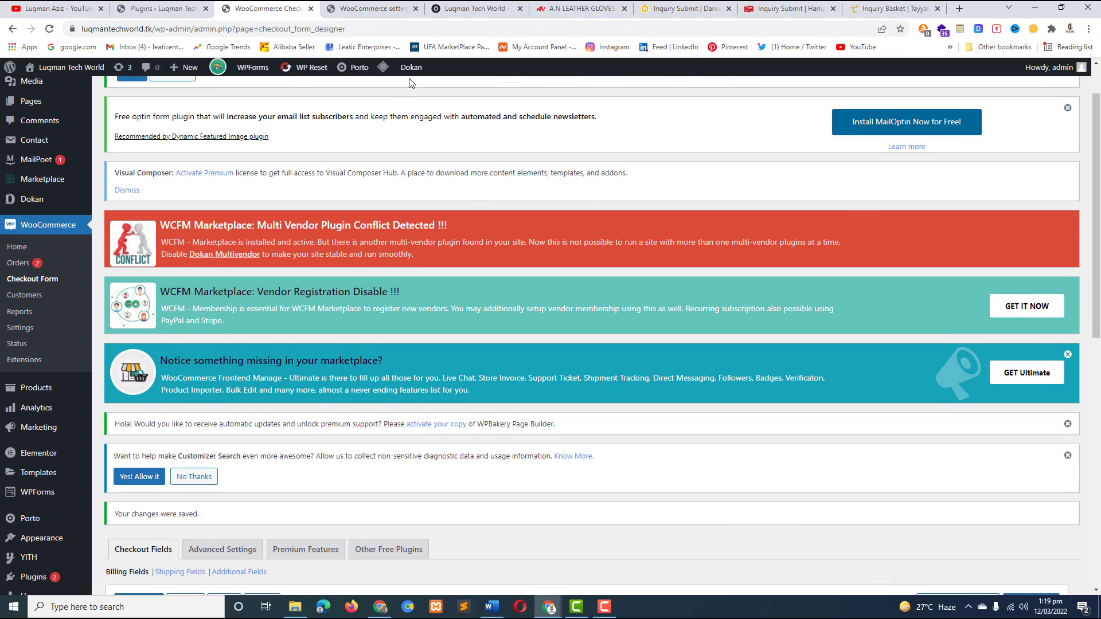
Review the billing fields list down to the payment method entry.
left_click(376, 8)
left_click(267, 8)
scroll(304, 236, "down", 10)
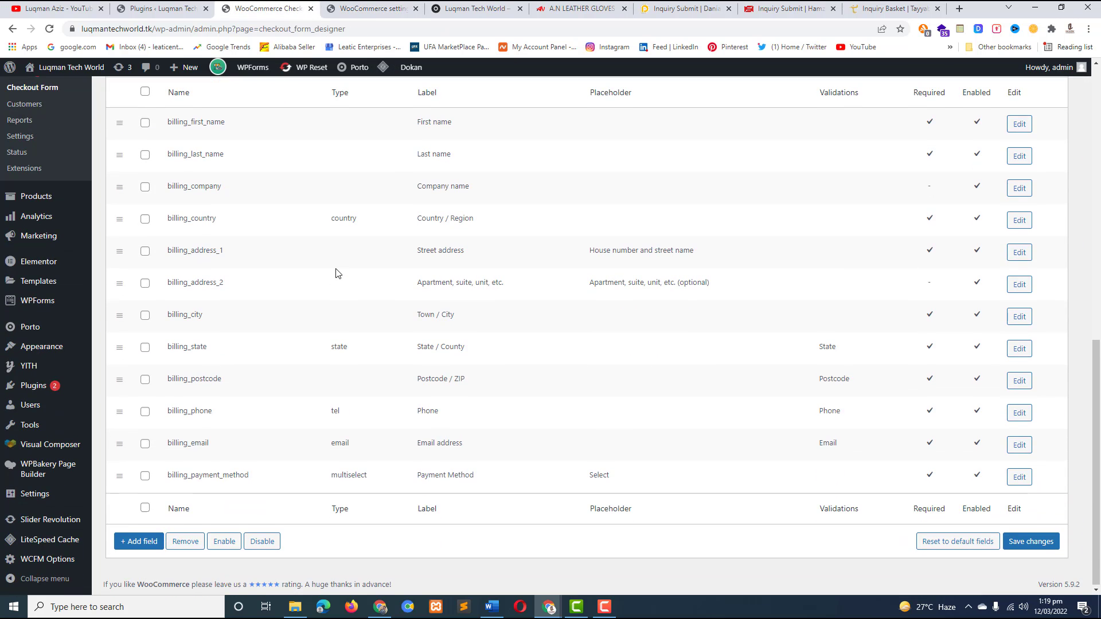
Start a new billing field and set its type to Multiselect.
left_click(142, 540)
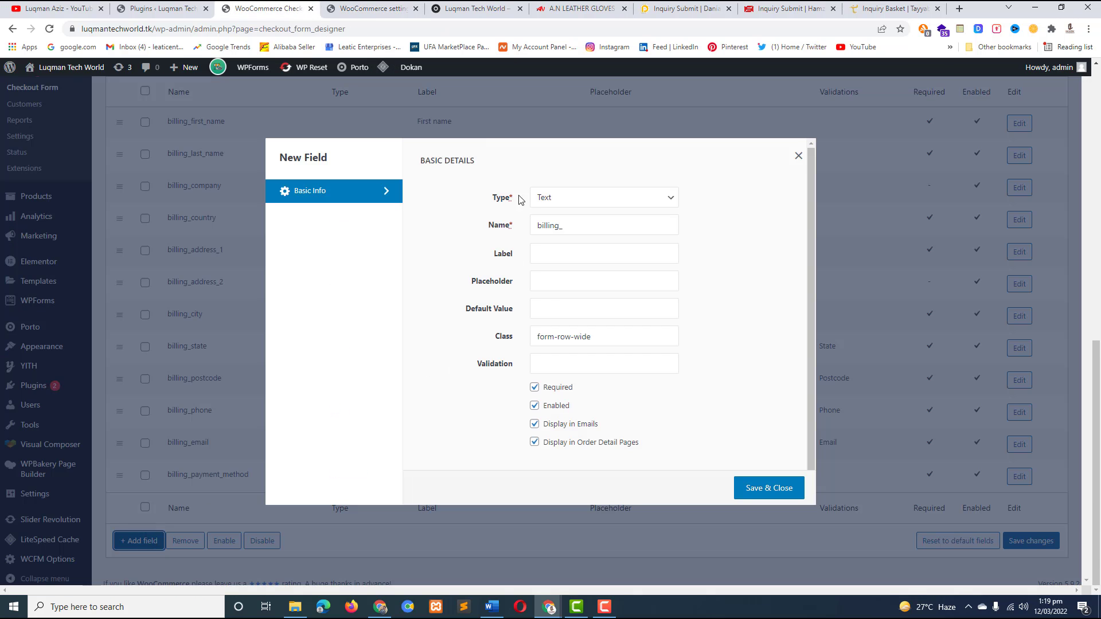
left_click(580, 199)
left_click(579, 315)
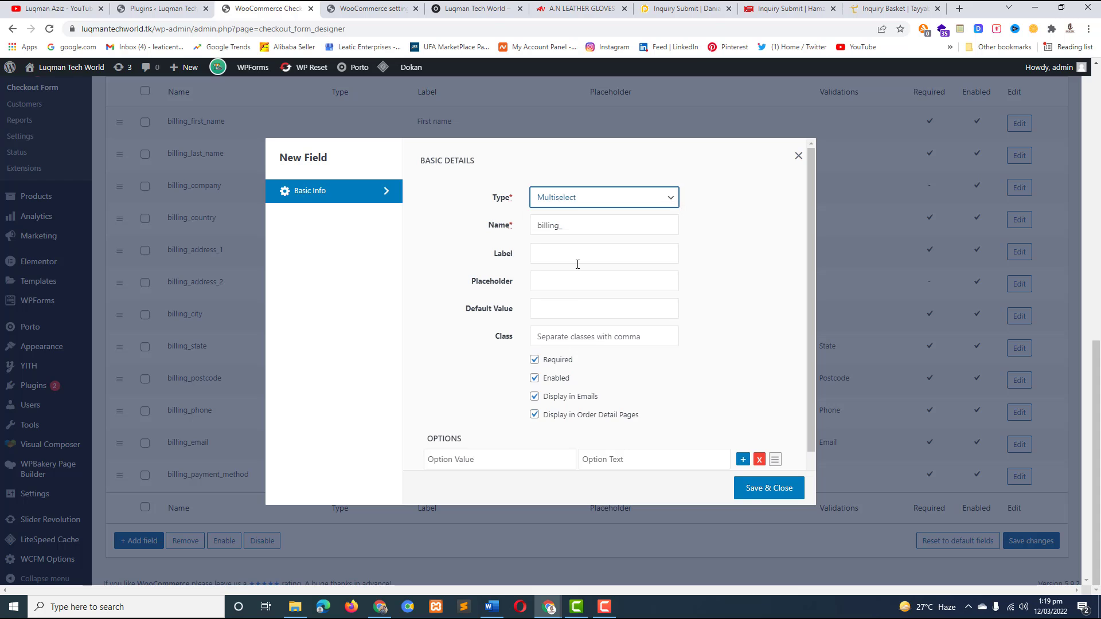
Check the choices in the Shipping Address list on the danialind.com inquiry form, and return to the new field's details.
left_click(682, 9)
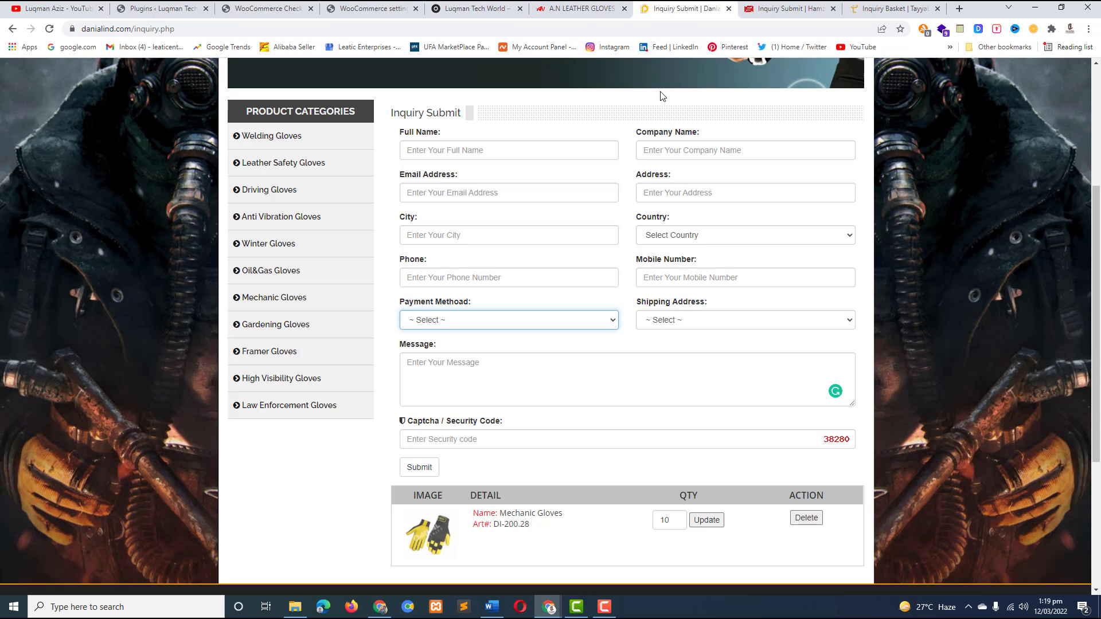
left_click(716, 317)
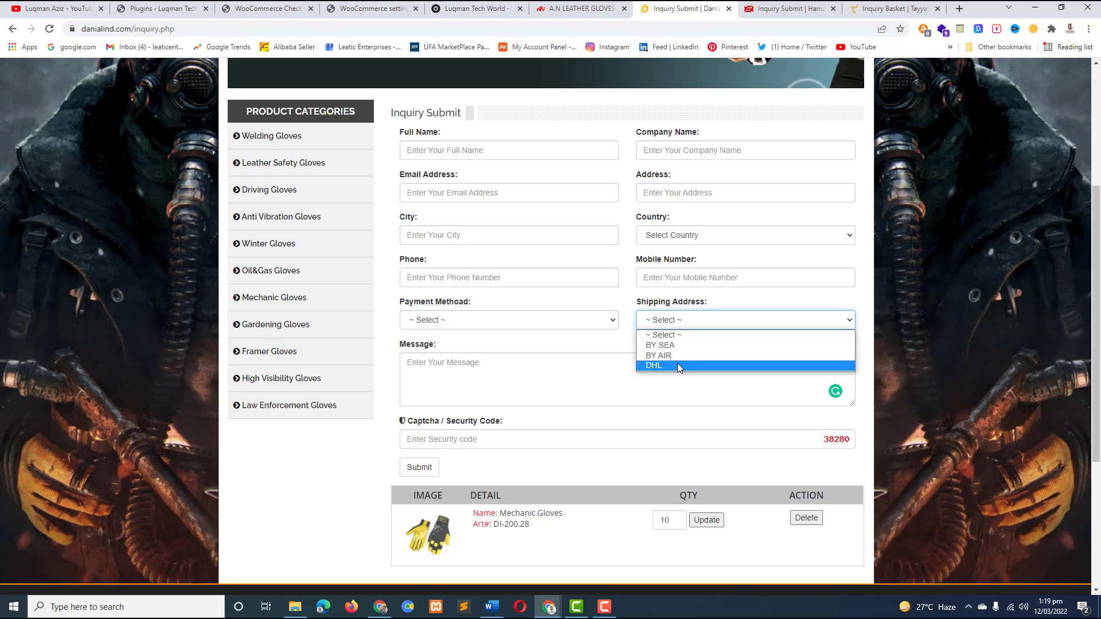
left_click(396, 9)
left_click(265, 9)
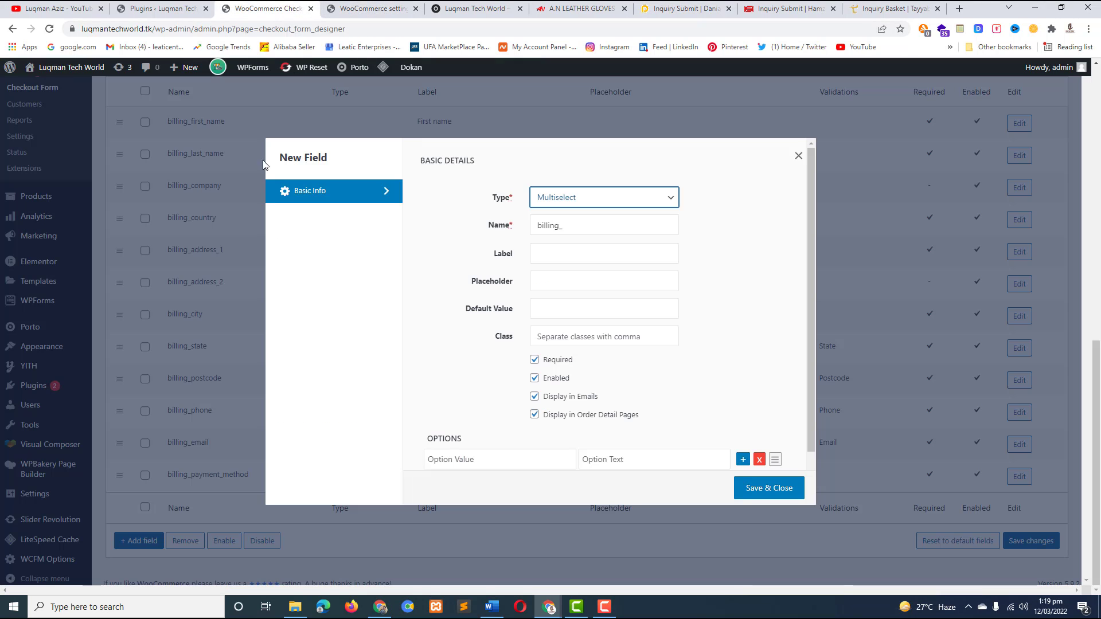
Name the field billing_shipping_method, with the label Shipping Method and the placeholder Select.
left_click(586, 225)
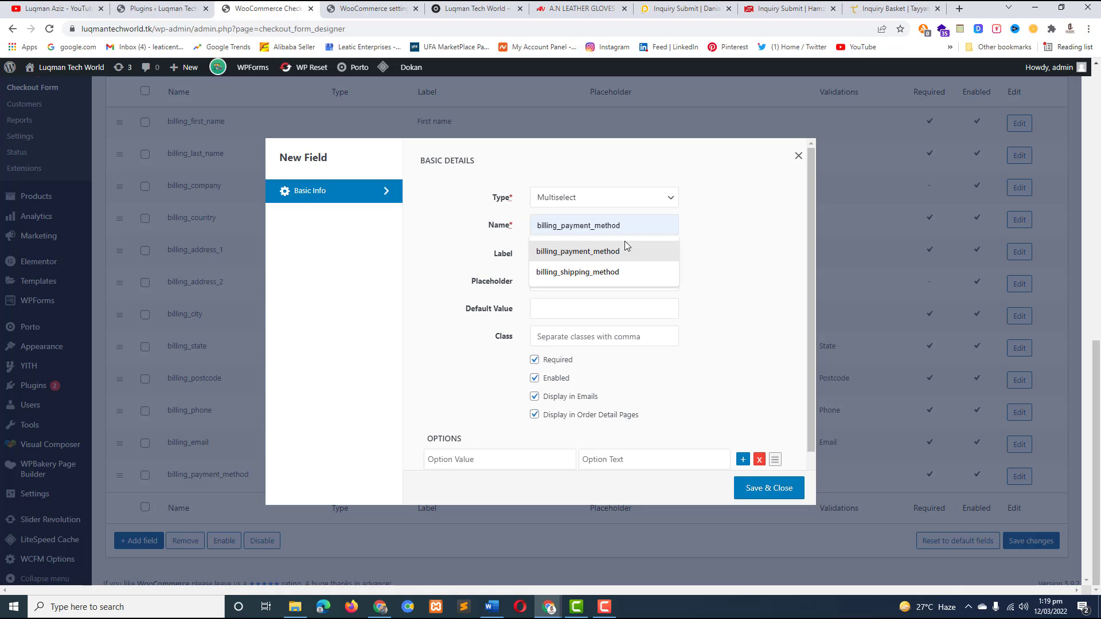
left_click(607, 272)
left_click(600, 254)
type("S")
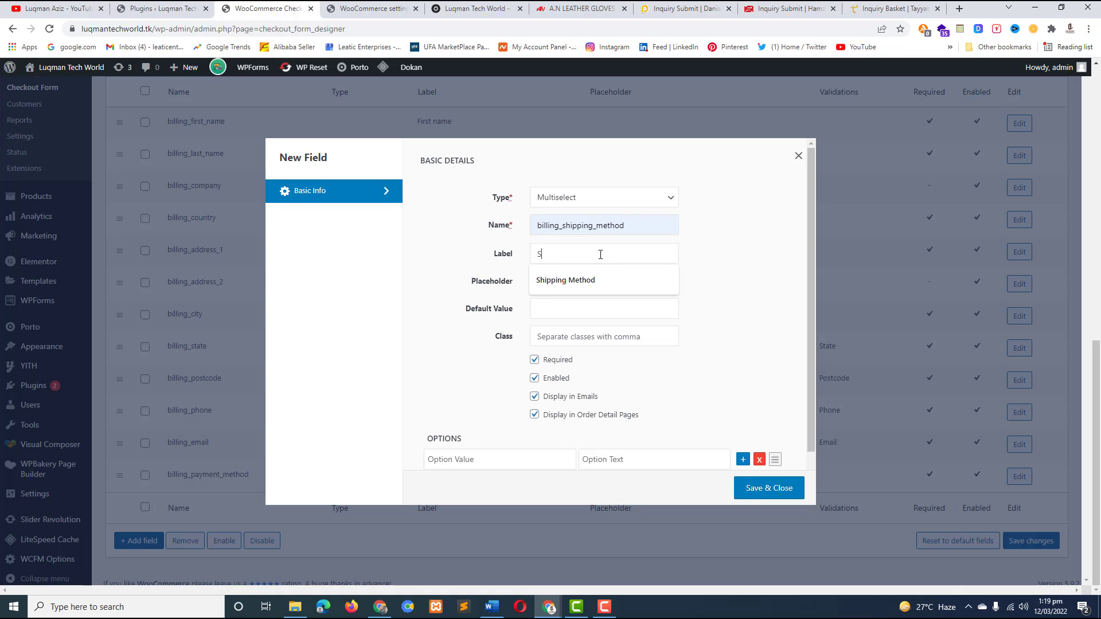
type("hipping")
left_click(594, 279)
left_click(587, 279)
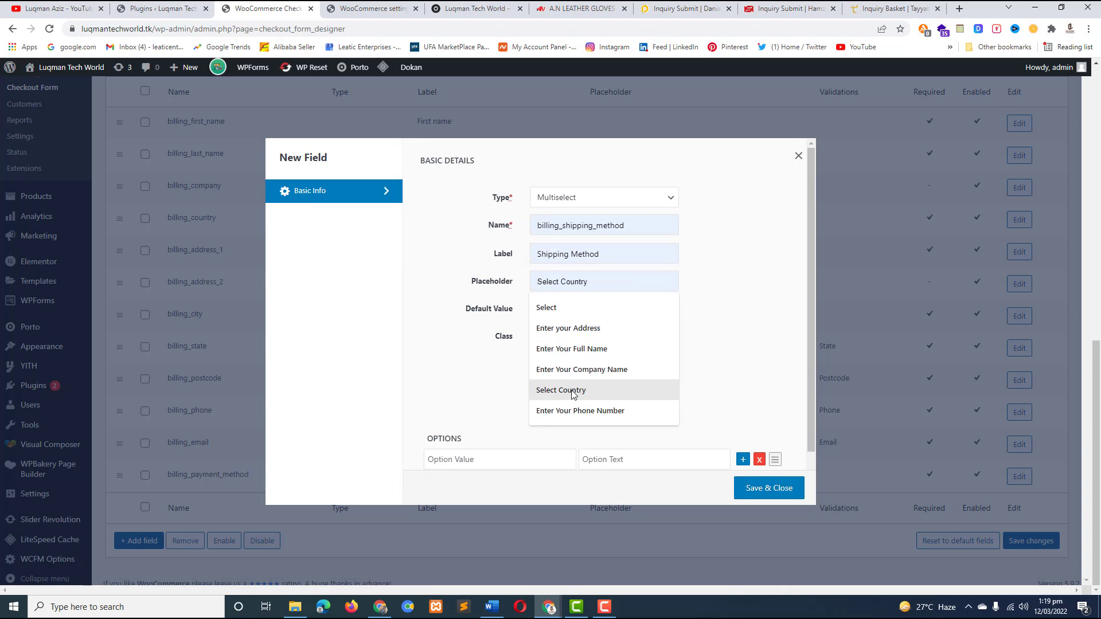
left_click(554, 308)
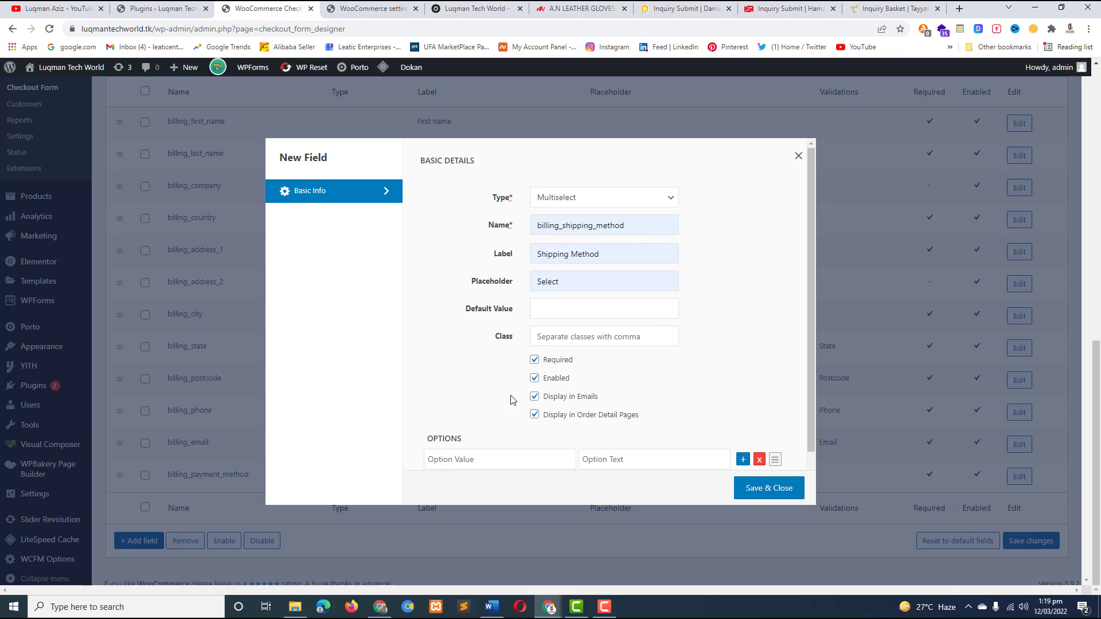
Fill in the shipping method field's first option with BY SEA as both value and text.
scroll(540, 317, "down", 1)
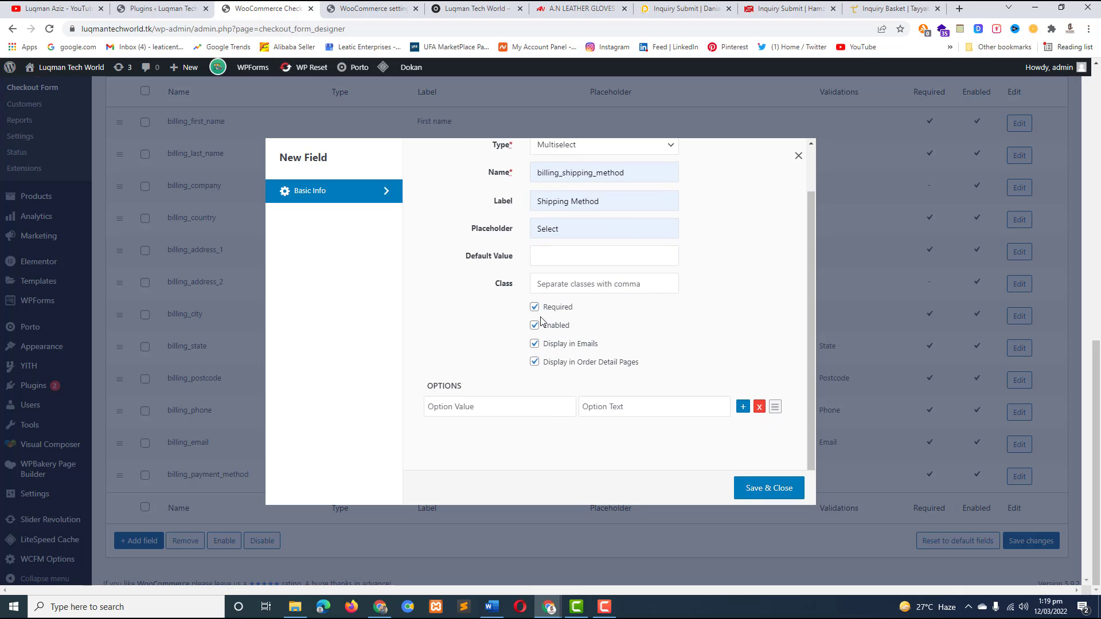
left_click(487, 408)
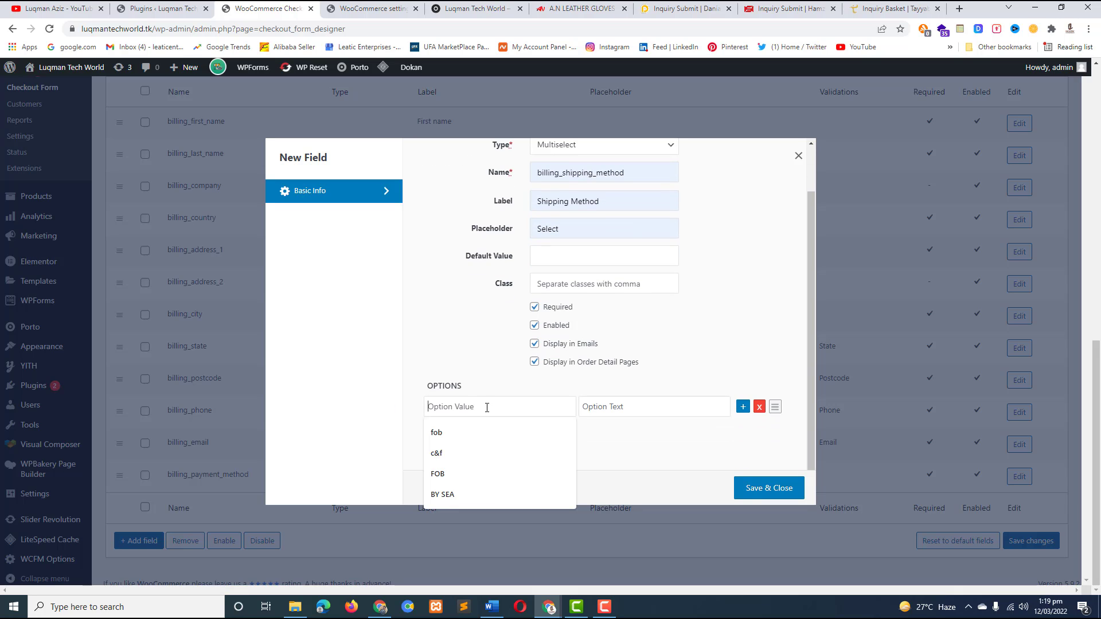
left_click(448, 494)
left_click(609, 410)
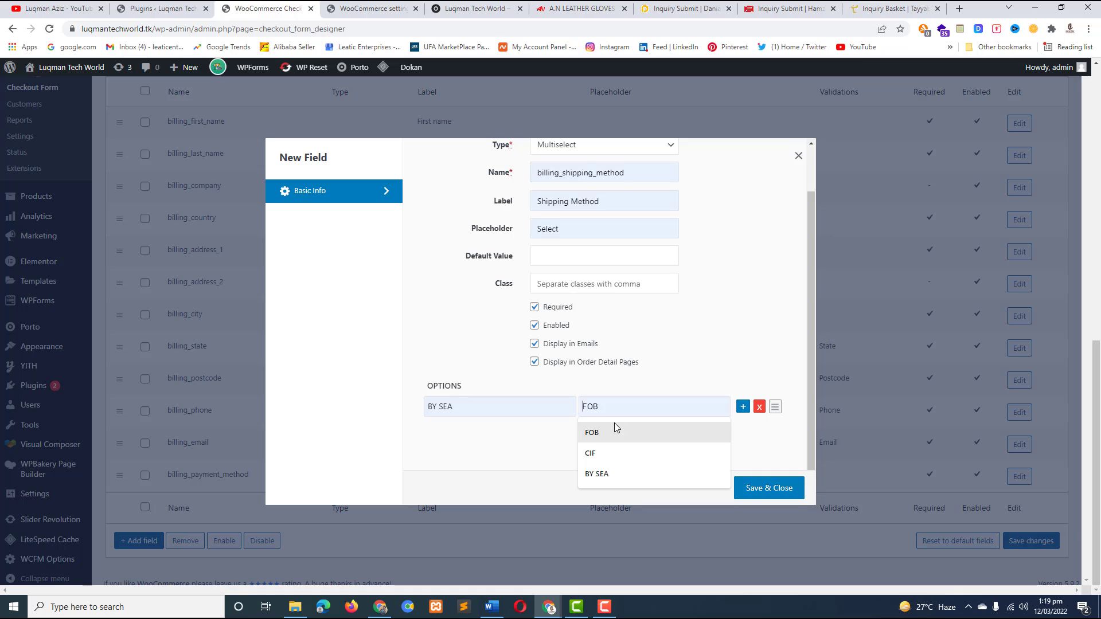
left_click(609, 471)
Add a second shipping option with By Air as both value and text.
left_click(742, 407)
left_click(478, 427)
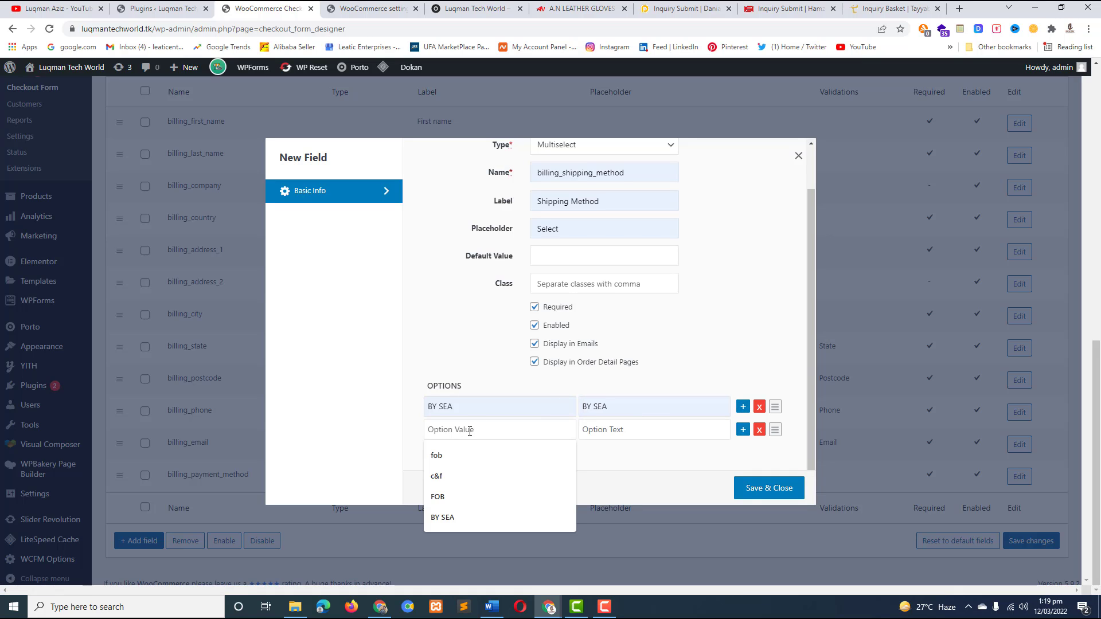
type("By ")
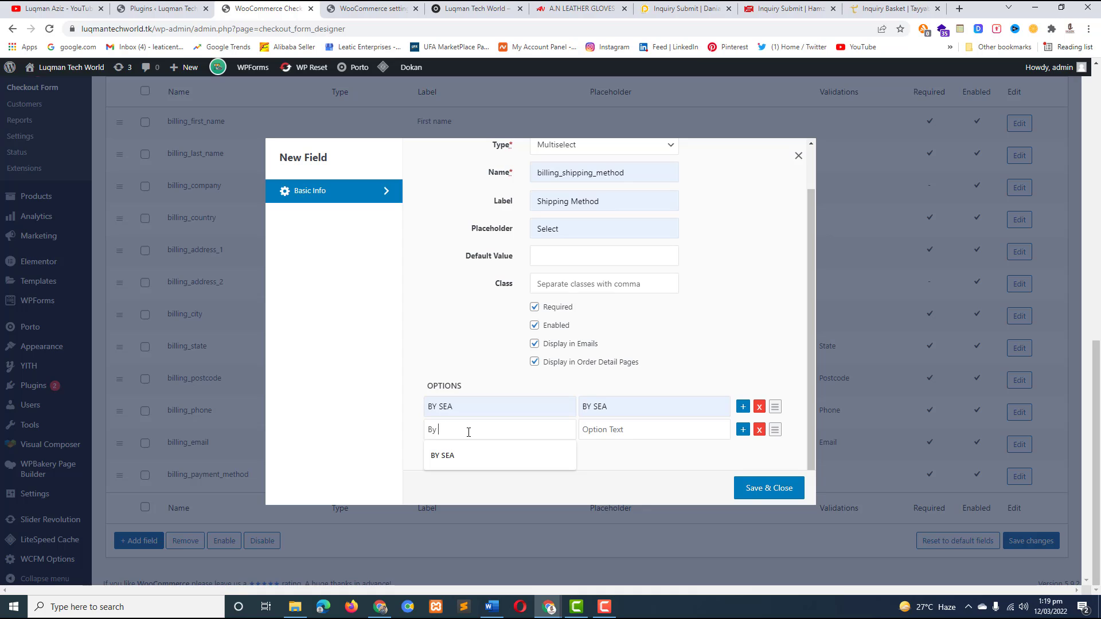
type("Air")
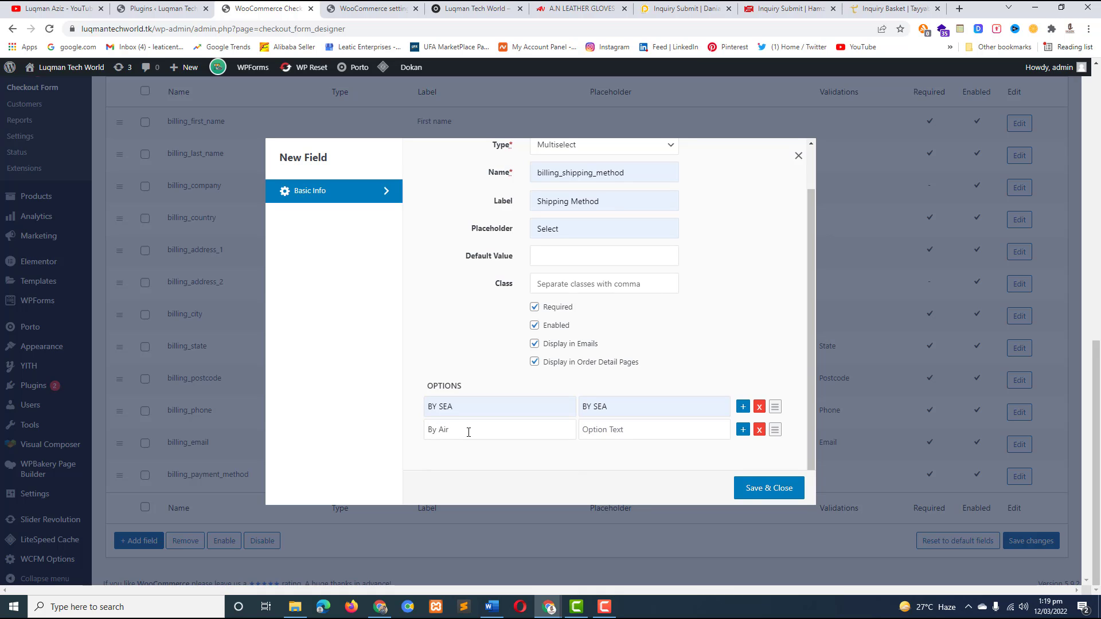
type("By Air")
Add a third shipping option with DHL as both value and text, and save the new field.
left_click(742, 429)
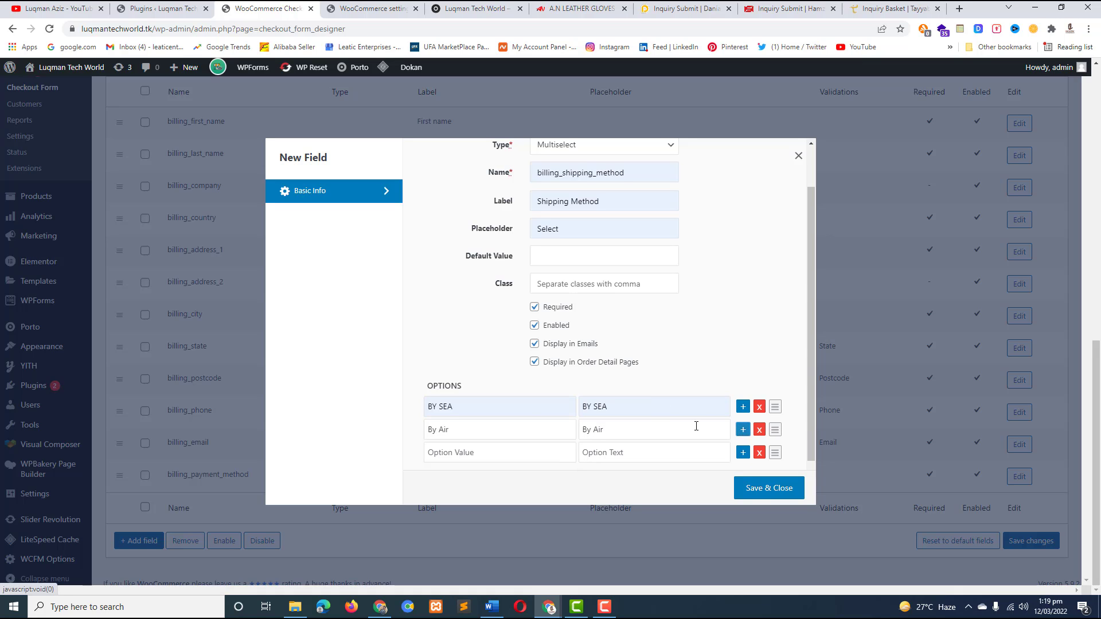
left_click(485, 447)
type("DHL")
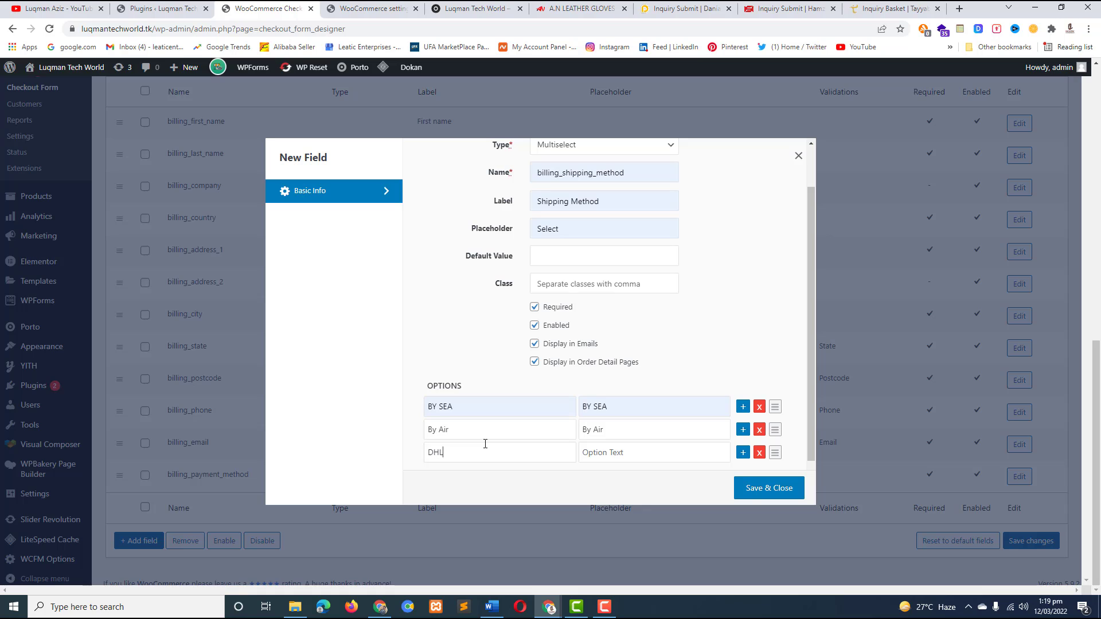
key("Tab")
type("DHL")
left_click(745, 489)
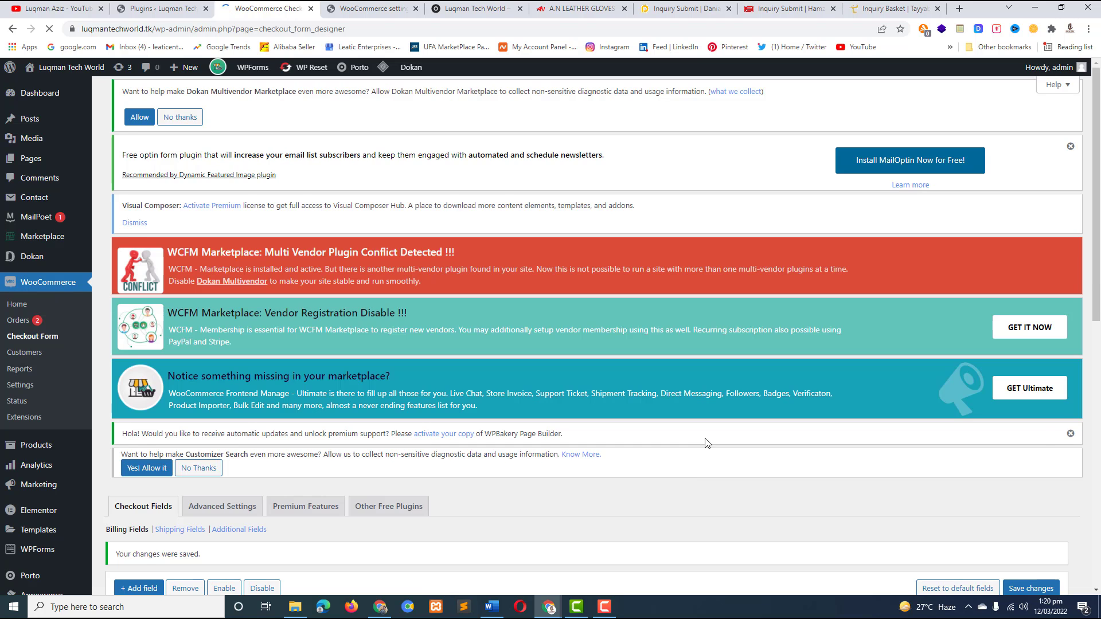
Review the billing fields list down to the shipping method entry and save the checkout form changes.
scroll(282, 218, "down", 10)
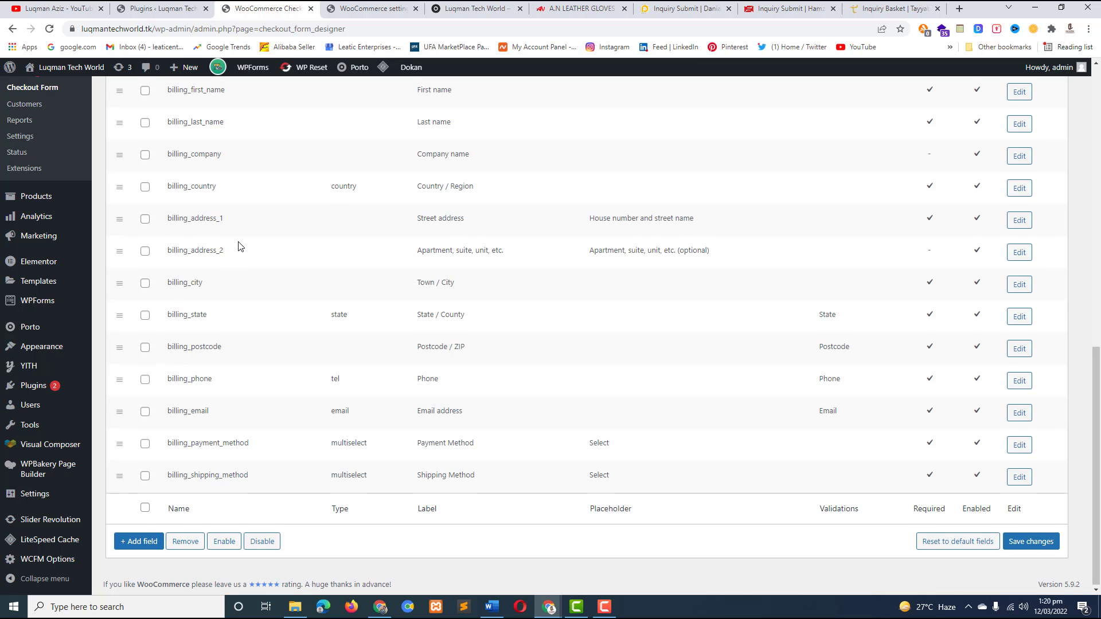
scroll(241, 247, "up", 1)
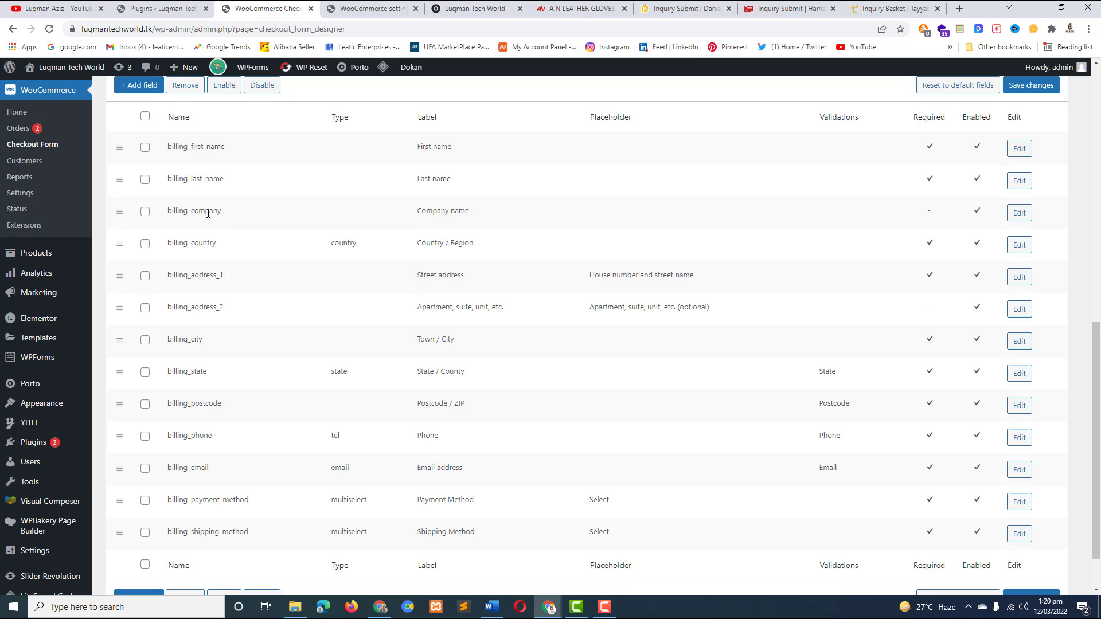
scroll(365, 345, "down", 1)
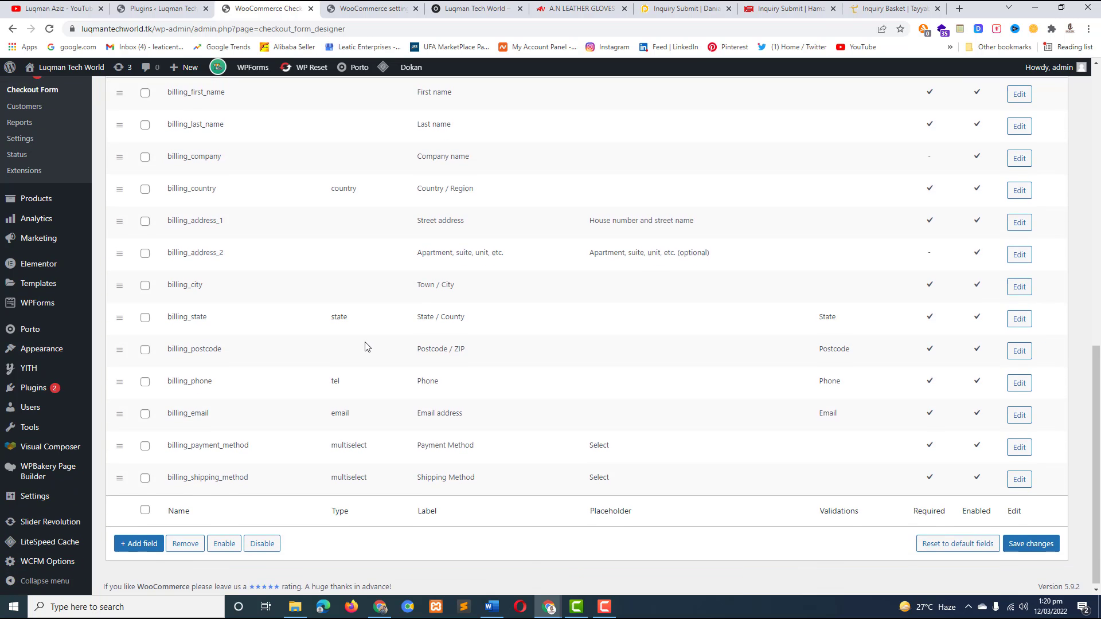
scroll(365, 346, "up", 1)
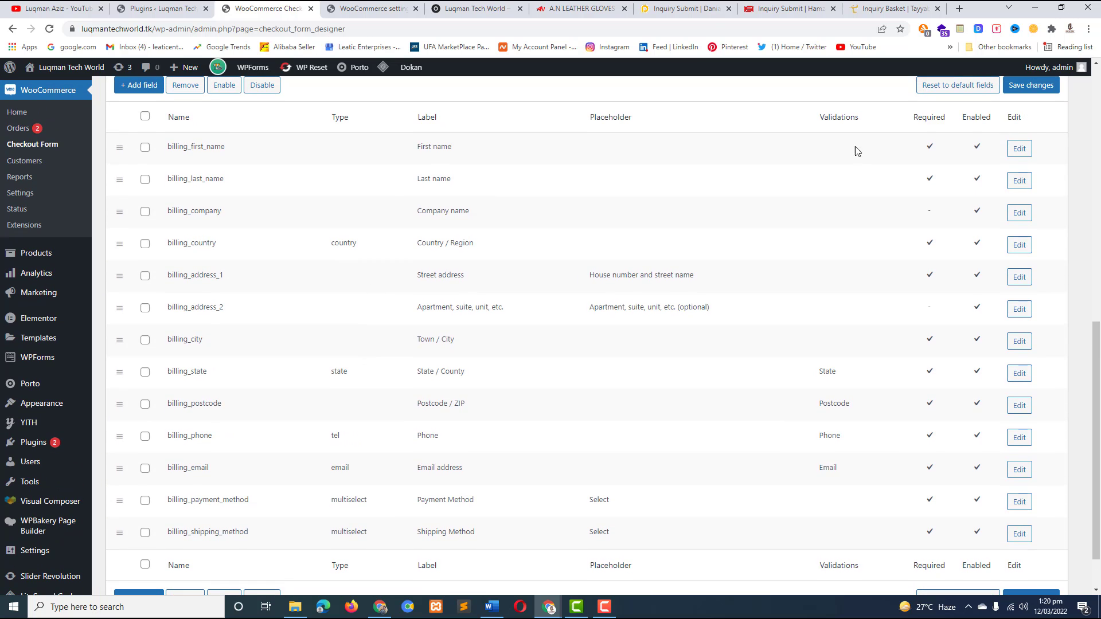
left_click(1021, 89)
Switch to the incognito Chrome window with the store's checkout page and view its Billing details.
key("ctrl+Tab")
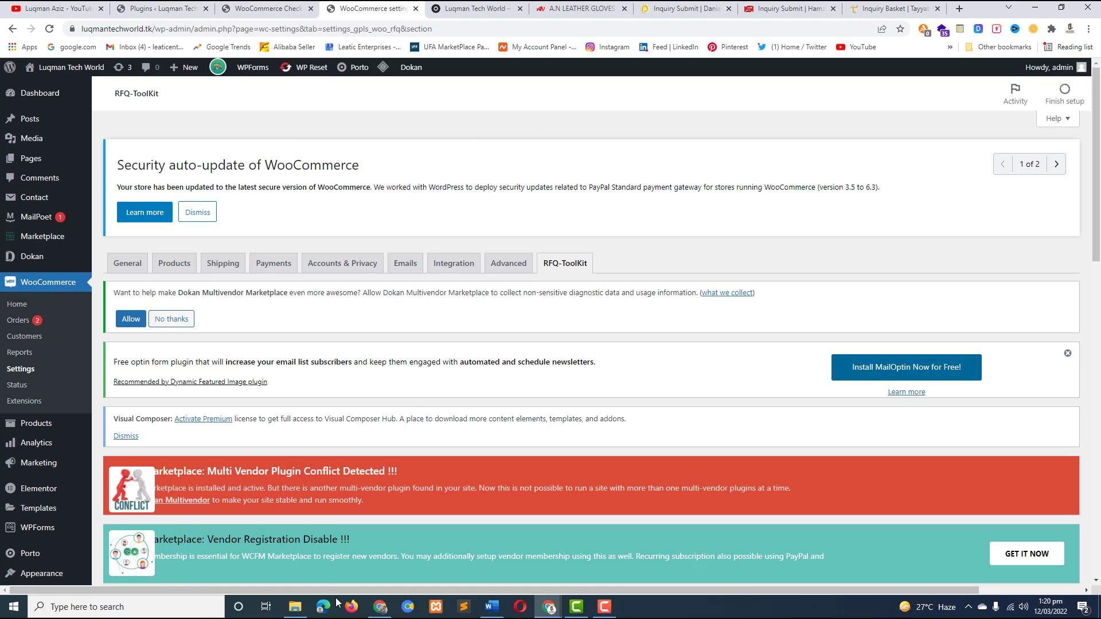
left_click(380, 607)
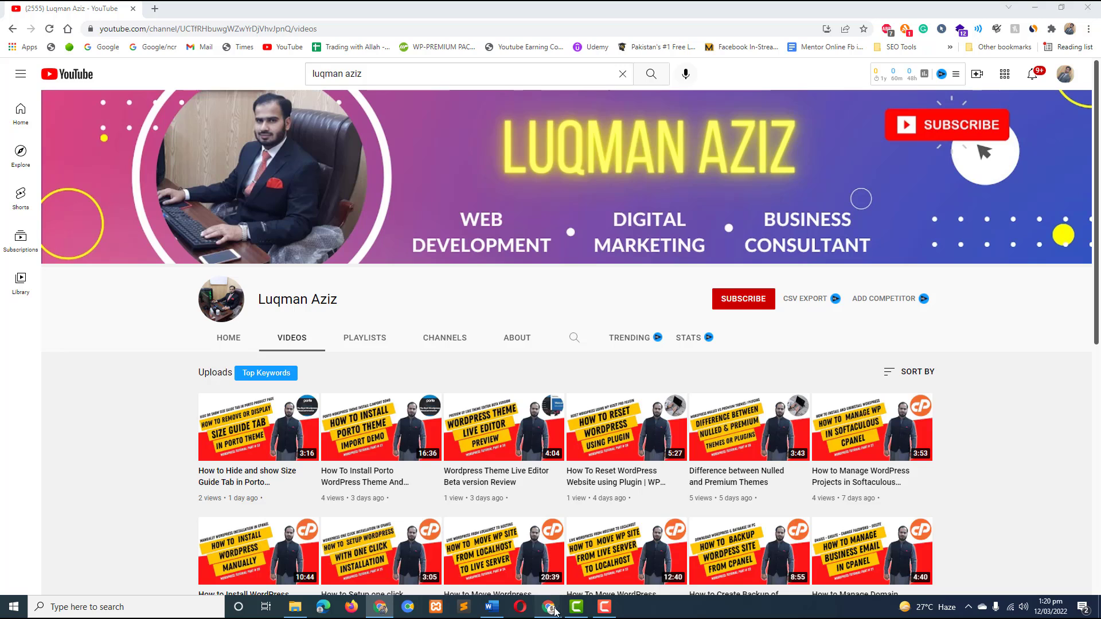
mouse_move(549, 606)
left_click(614, 550)
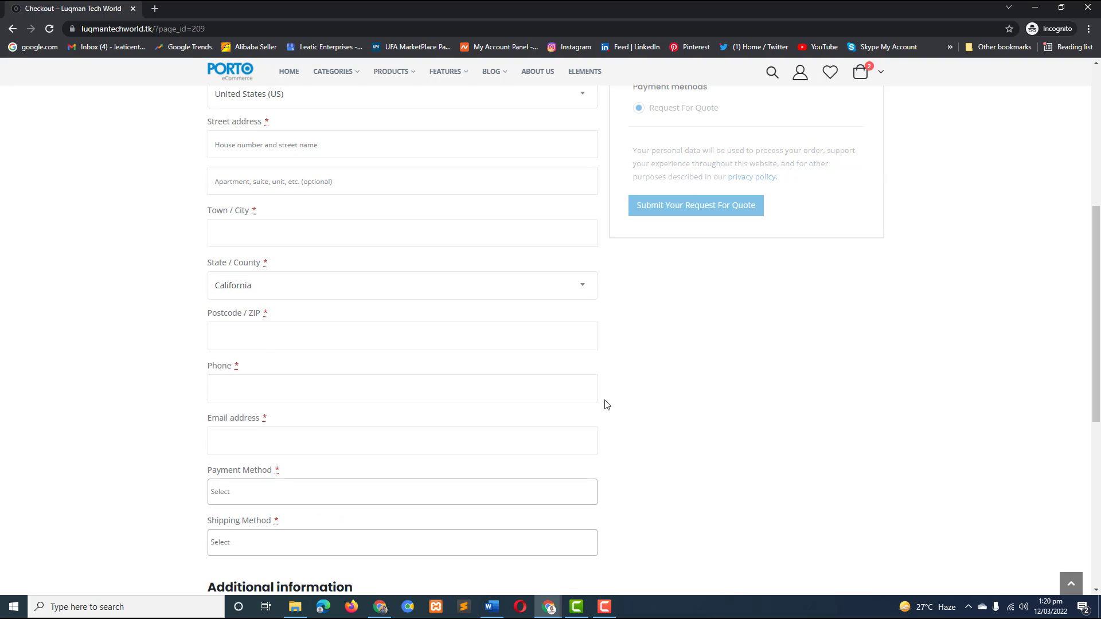
scroll(604, 405, "up", 6)
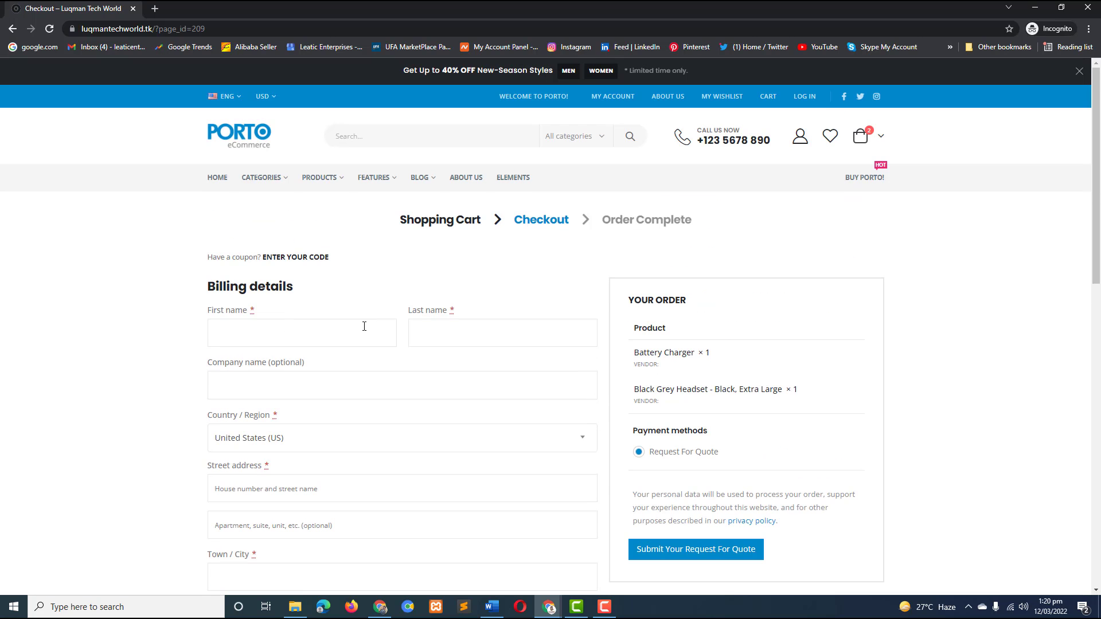
Examine the checkout form's fields from the name and Country / Region list through to the order notes.
left_click(307, 336)
left_click(278, 438)
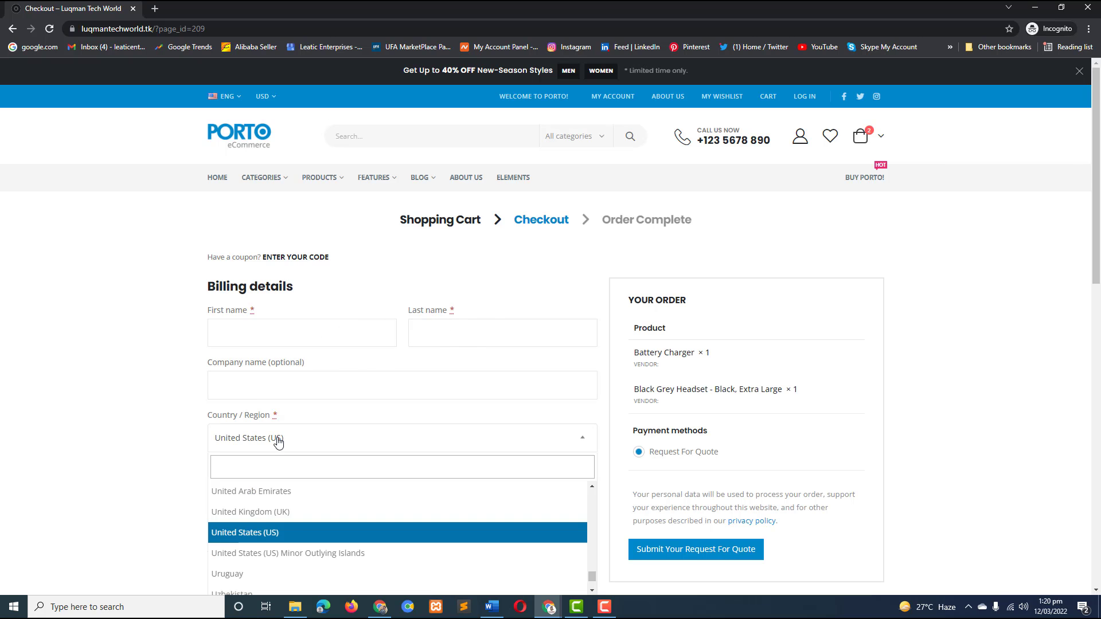
left_click(136, 406)
scroll(283, 340, "down", 4)
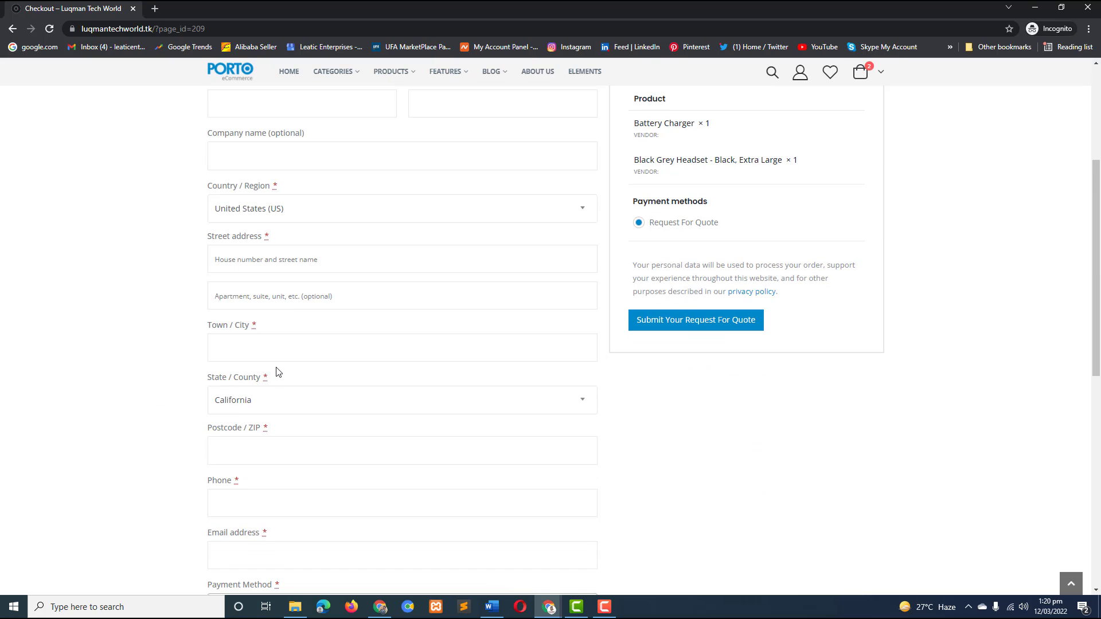
scroll(278, 371, "down", 3)
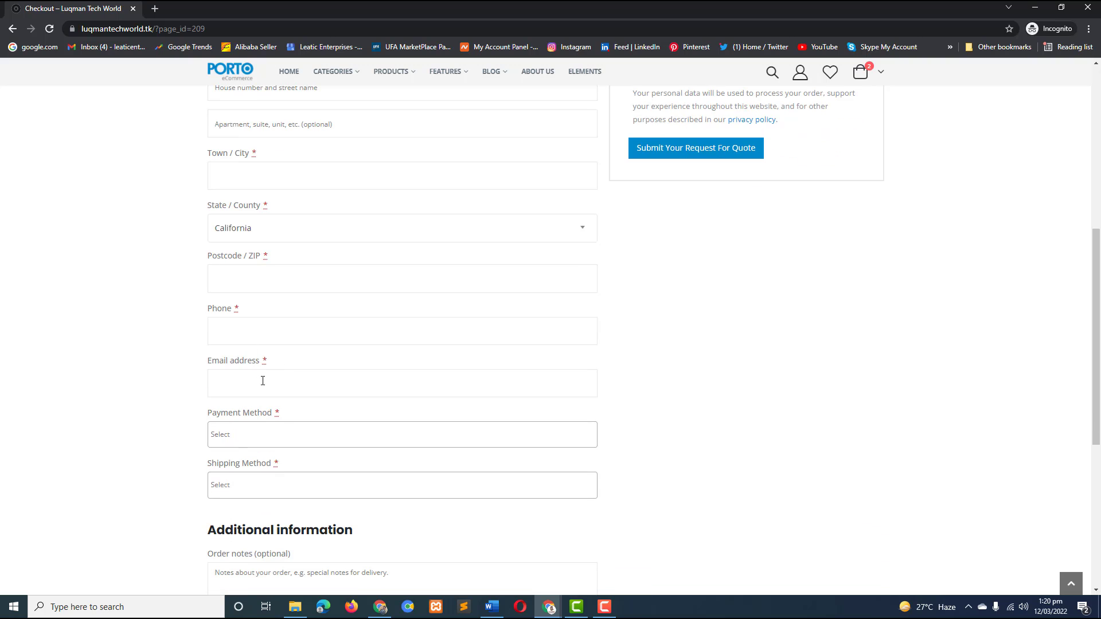
scroll(167, 376, "down", 3)
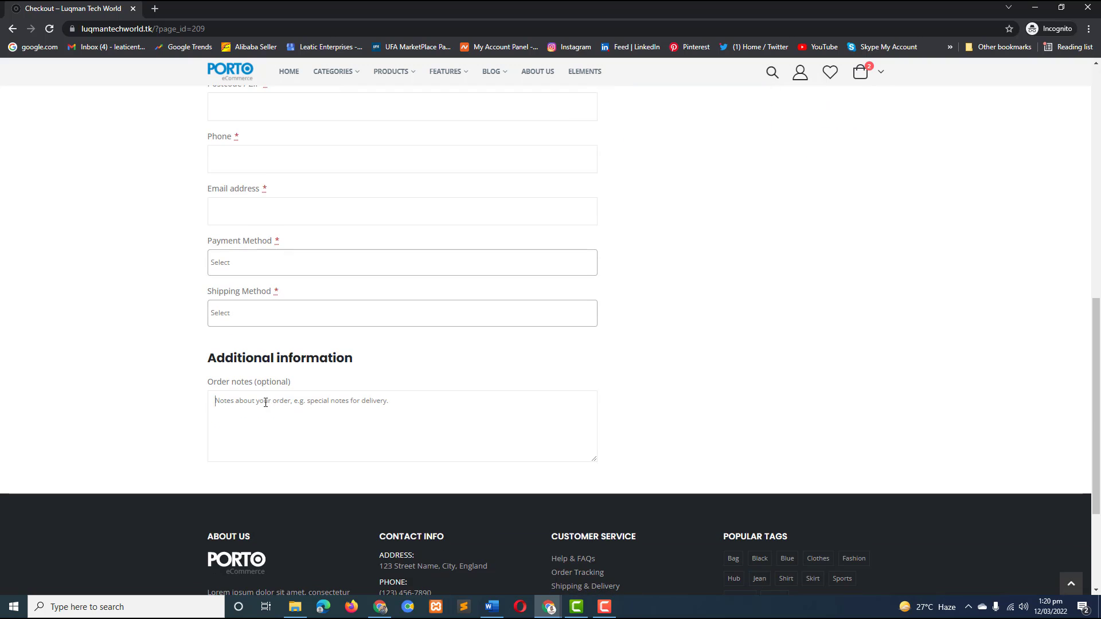
Try out text entry in the Order notes field and clear it.
left_click(364, 402)
type("as")
key("BackSpace")
key("BackSpace")
Check the option lists of the Payment Method and Shipping Method fields on the checkout form.
left_click(250, 254)
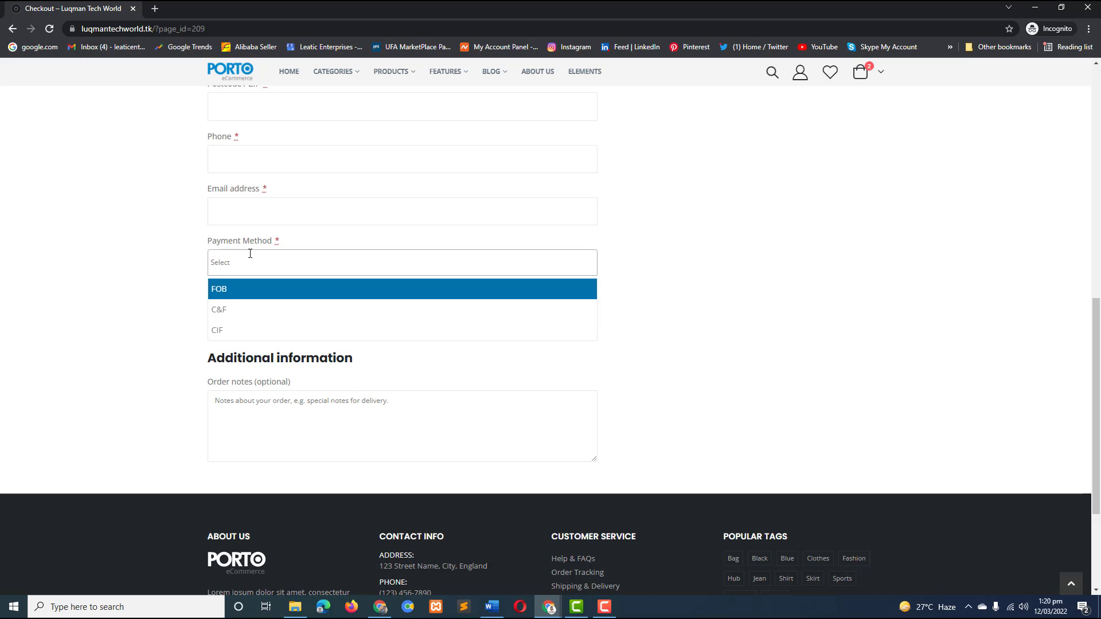
left_click(148, 325)
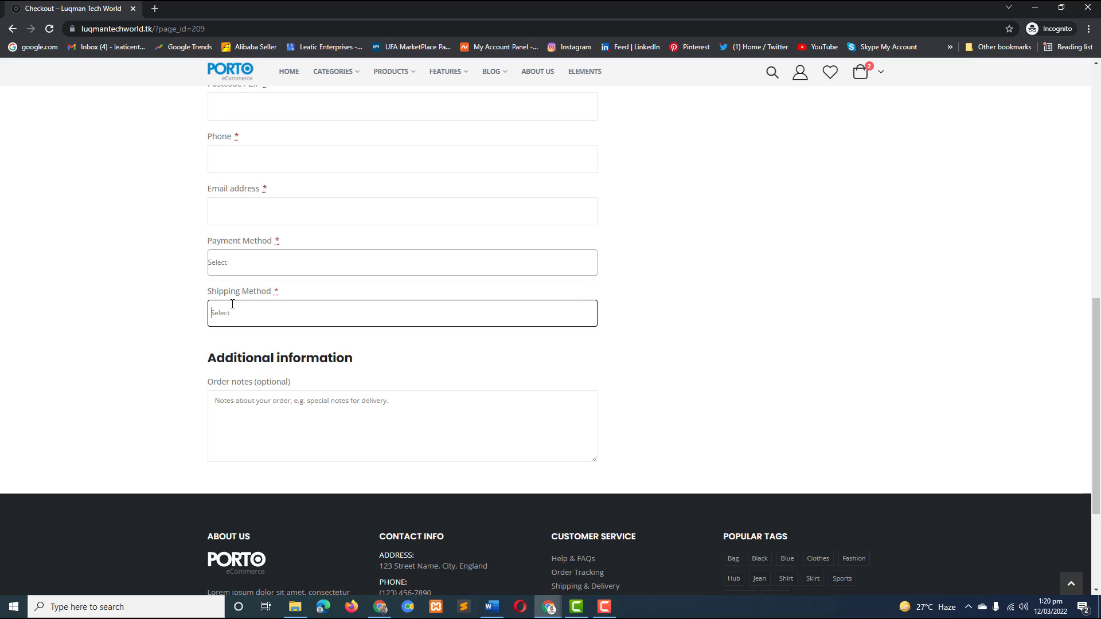
left_click(299, 310)
left_click(110, 311)
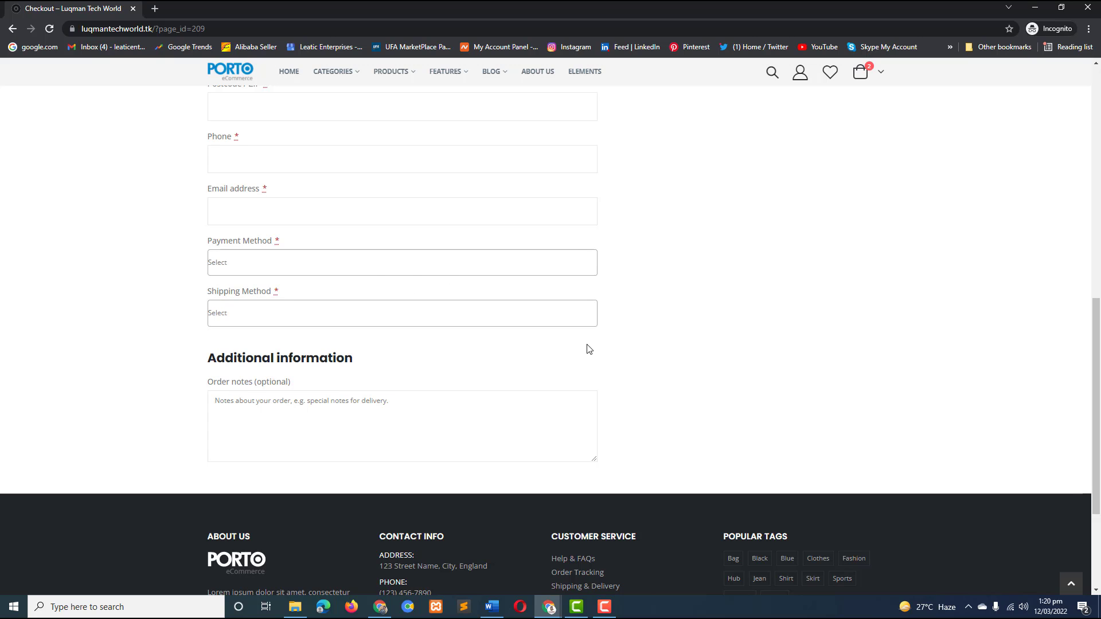
Return to the start of the checkout page to view the Billing details and order summary.
left_click(554, 607)
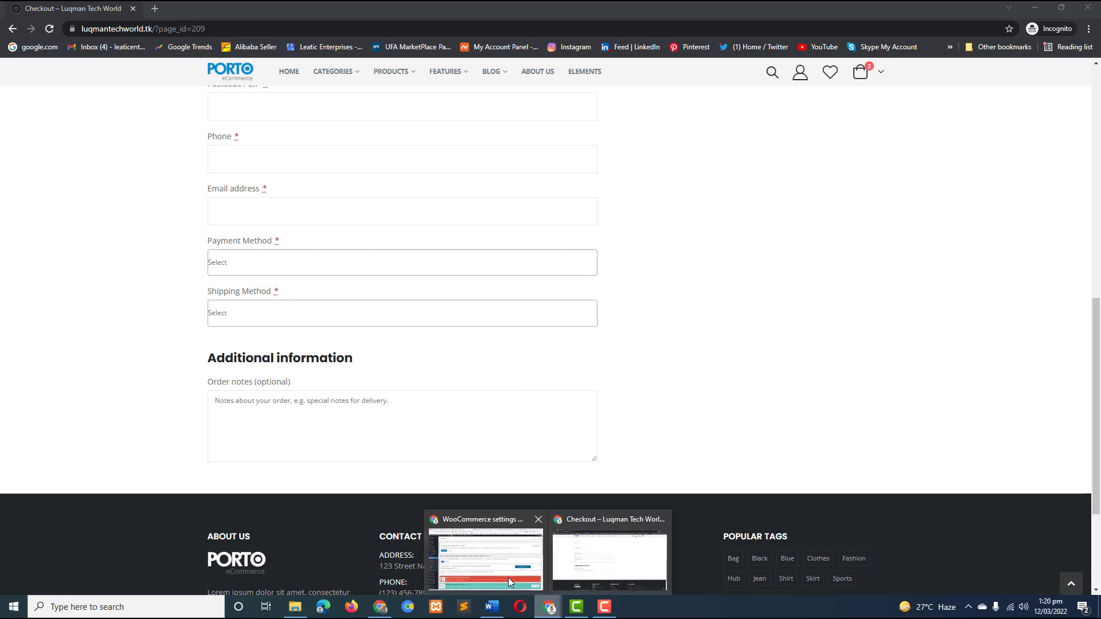
left_click(602, 562)
scroll(763, 364, "up", 10)
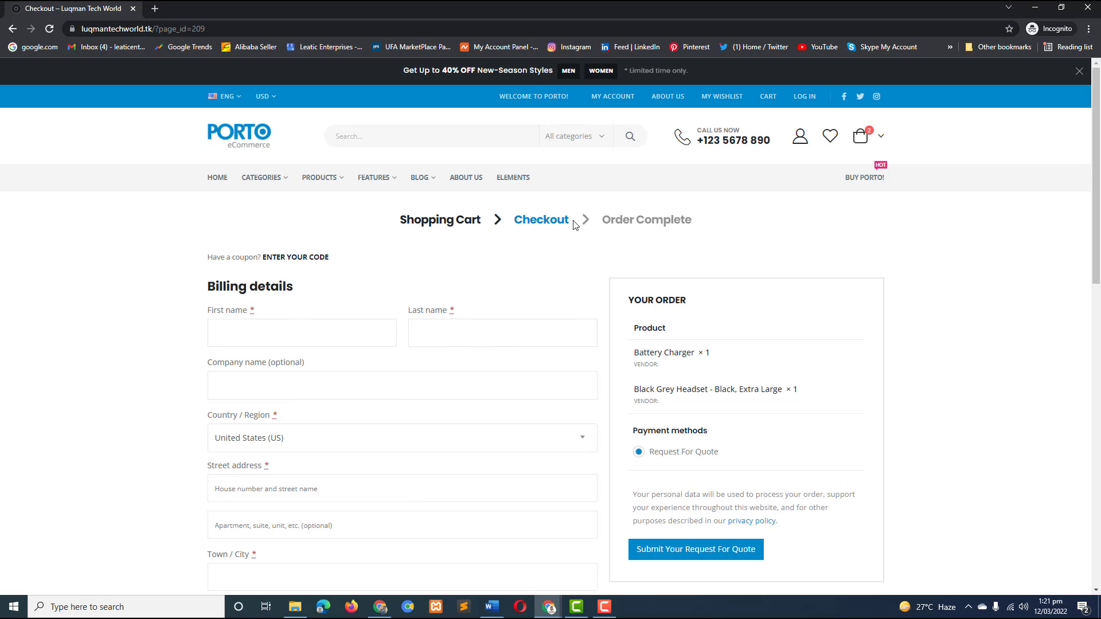
Switch to the WordPress admin window and look over the RFQ-ToolKit general options, including the checkout option.
left_click(492, 564)
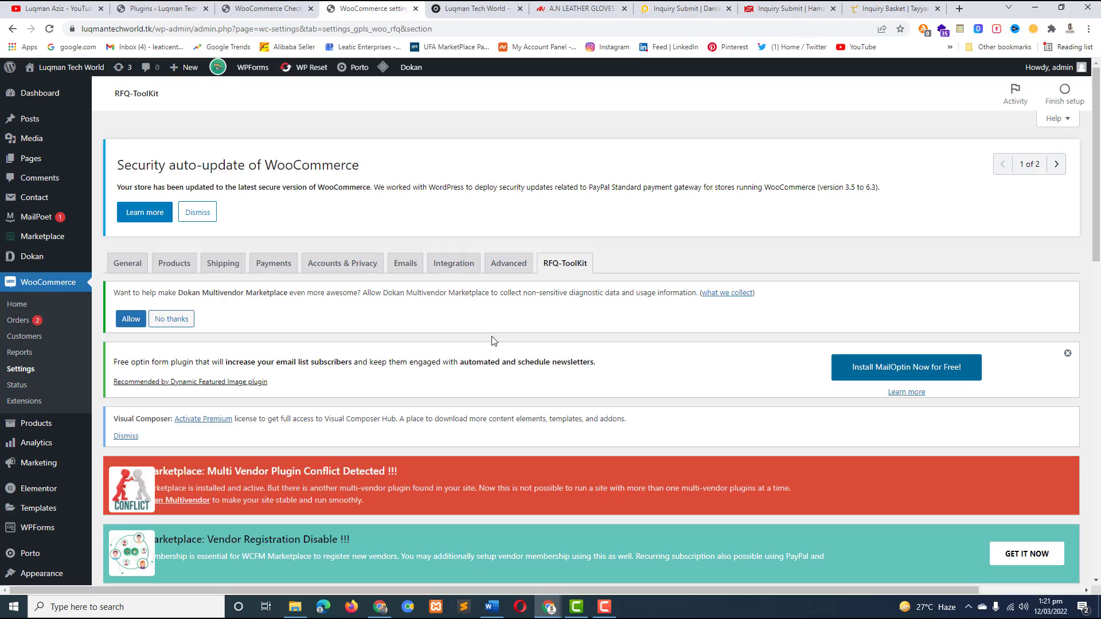
scroll(489, 335, "down", 15)
scroll(492, 340, "up", 10)
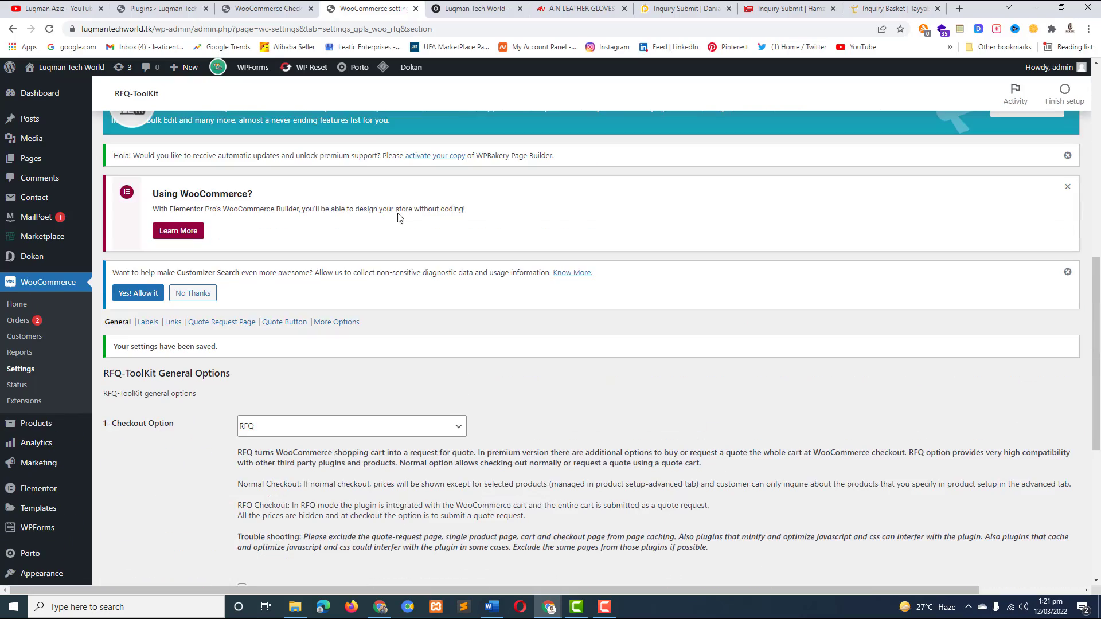
left_click(267, 8)
left_click(497, 8)
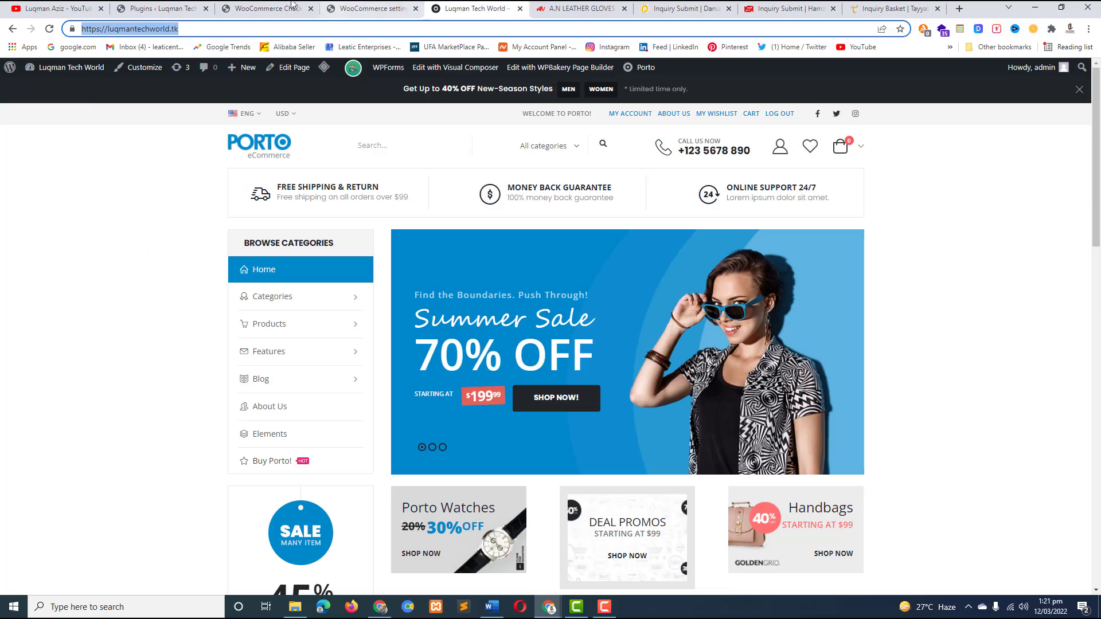
Review the full list of billing fields in the WooCommerce Checkout Form editor, from first name through to shipping method.
left_click(266, 8)
scroll(368, 301, "down", 7)
scroll(367, 301, "down", 4)
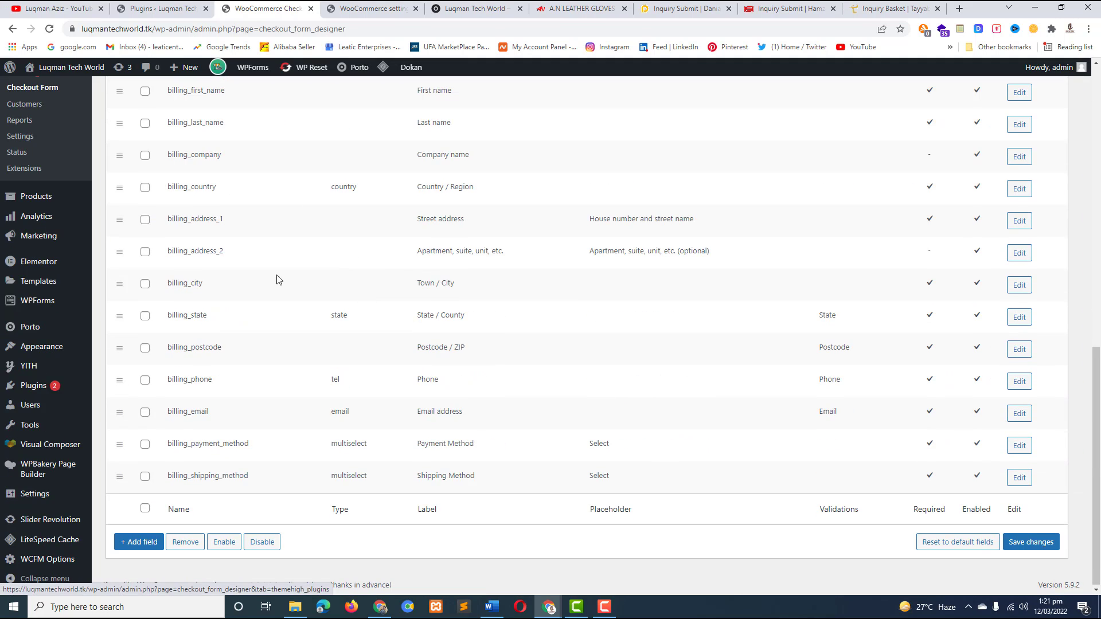
scroll(534, 455, "up", 10)
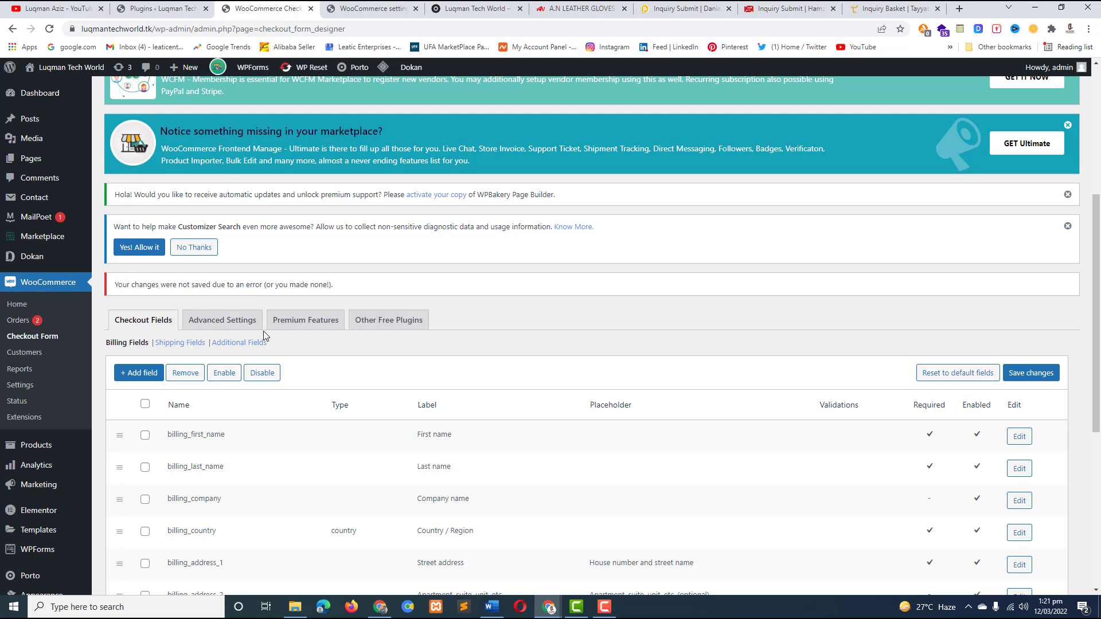
scroll(275, 339, "down", 5)
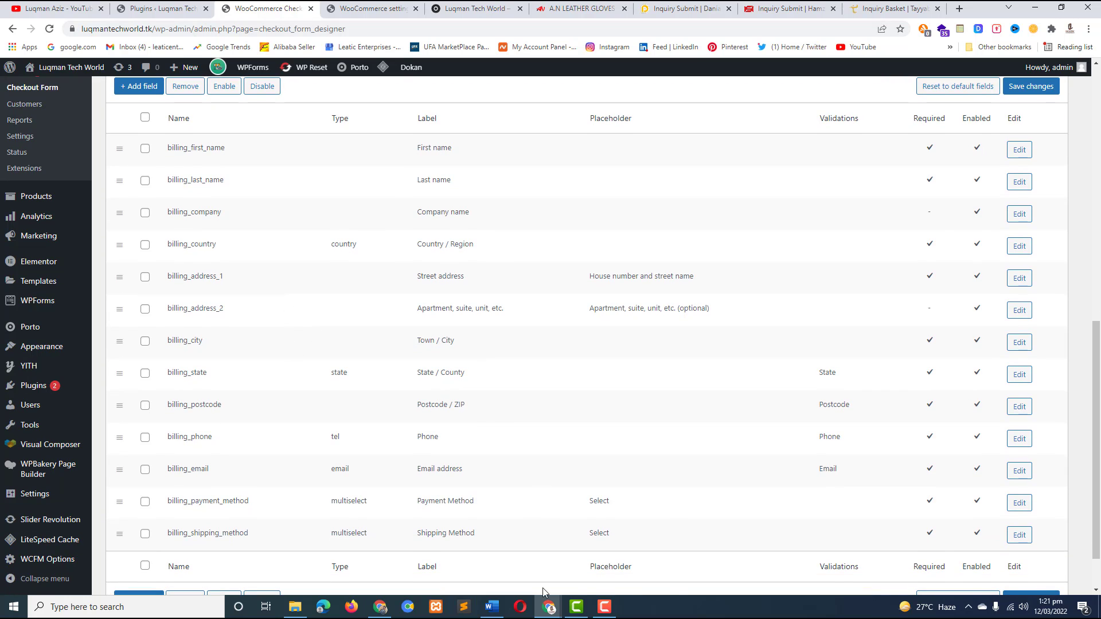
Go back to the incognito storefront, open its home page and view the Featured Products section.
mouse_move(548, 603)
left_click(610, 545)
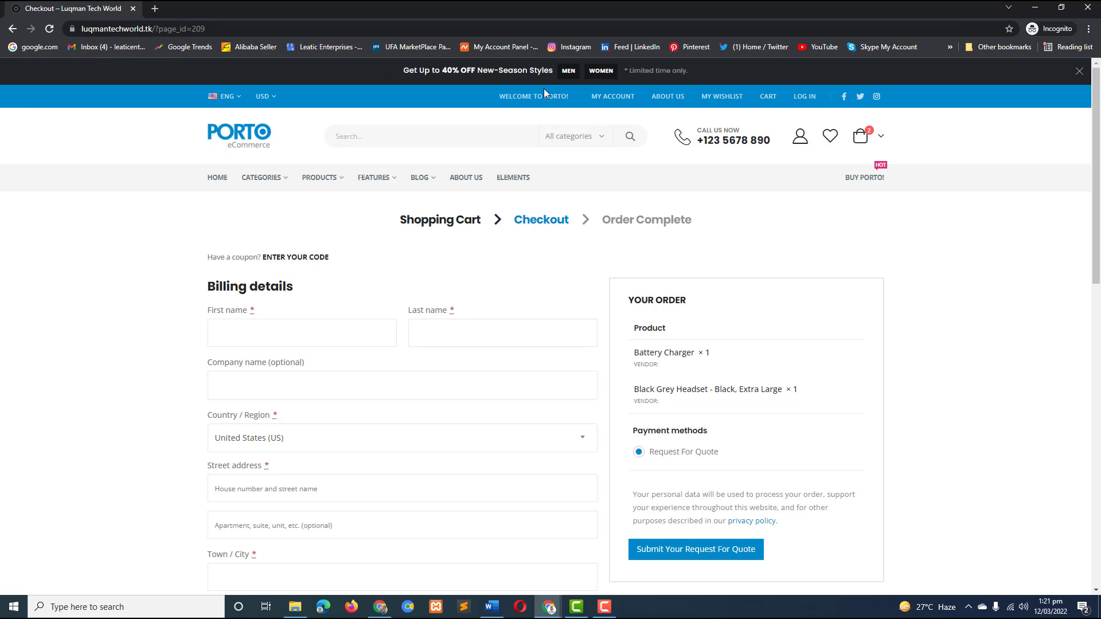
left_click(241, 138)
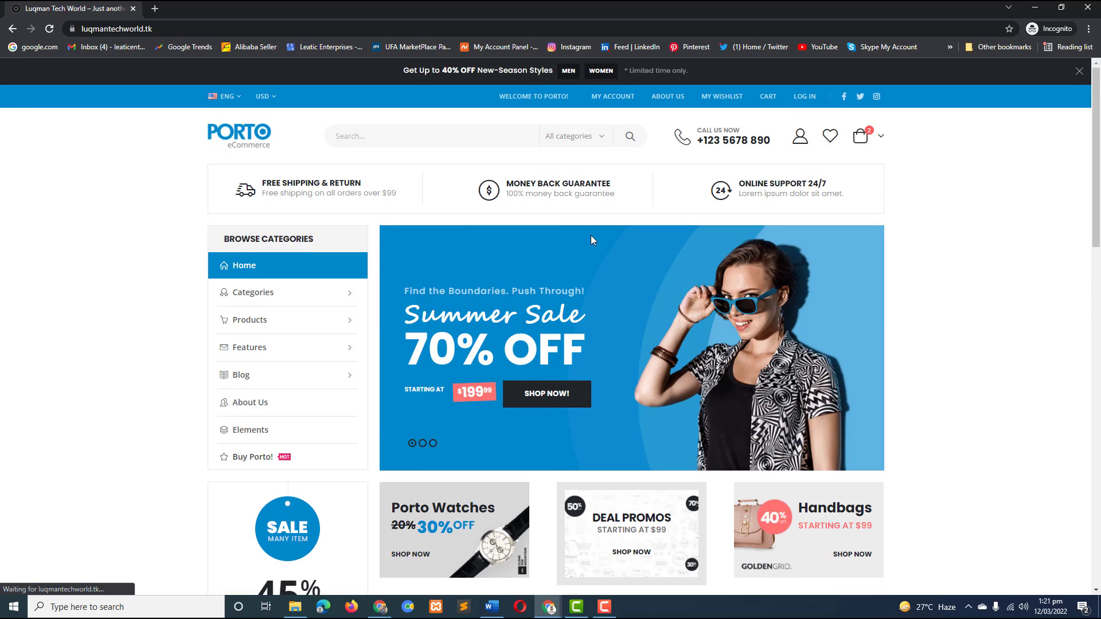
scroll(633, 285, "down", 5)
scroll(633, 286, "down", 2)
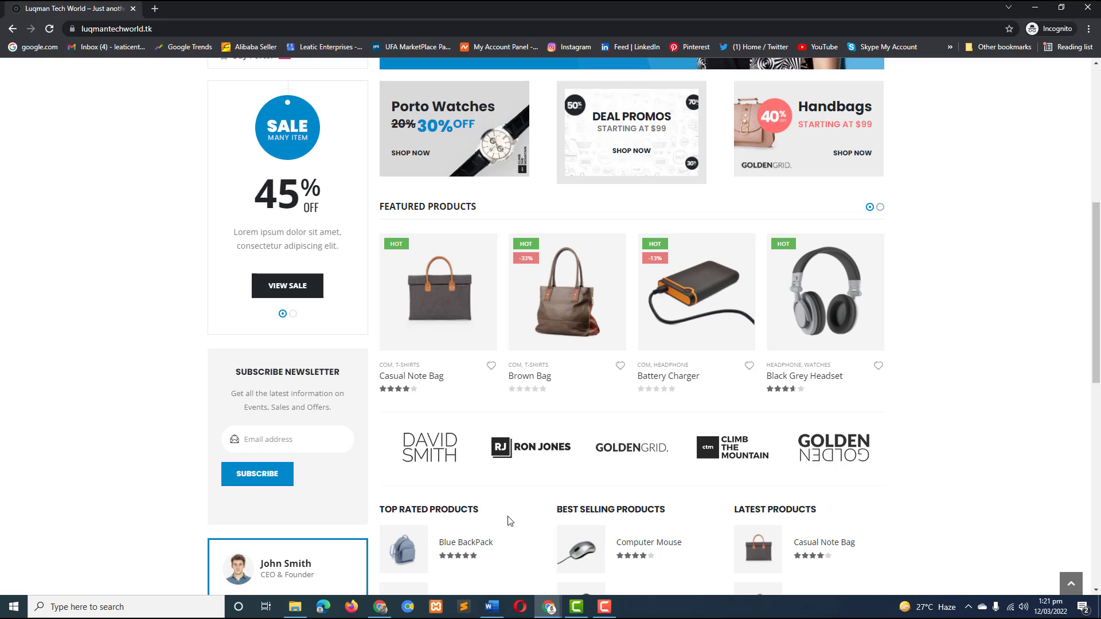
Return to the main browser window and show the YouTube channel's uploaded videos.
mouse_move(380, 609)
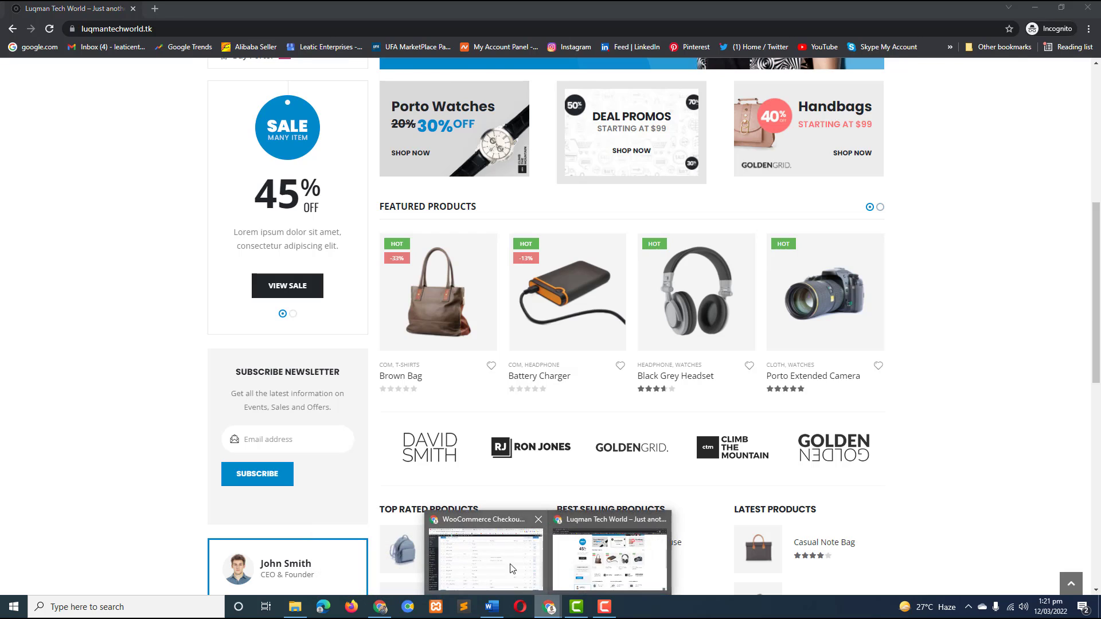
left_click(504, 559)
left_click(98, 5)
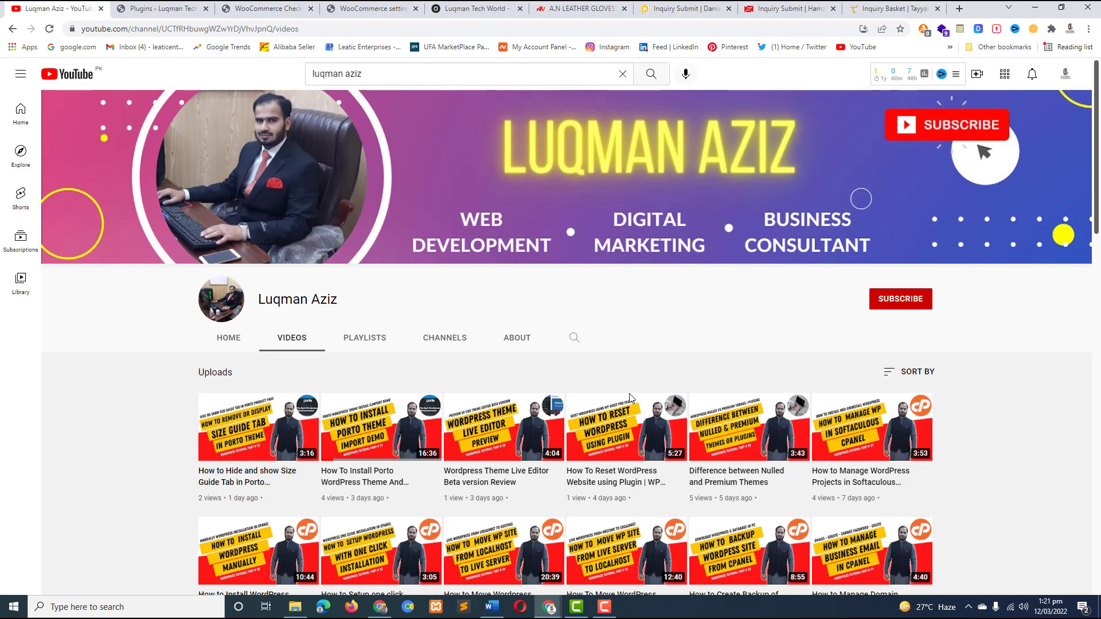
left_click(605, 607)
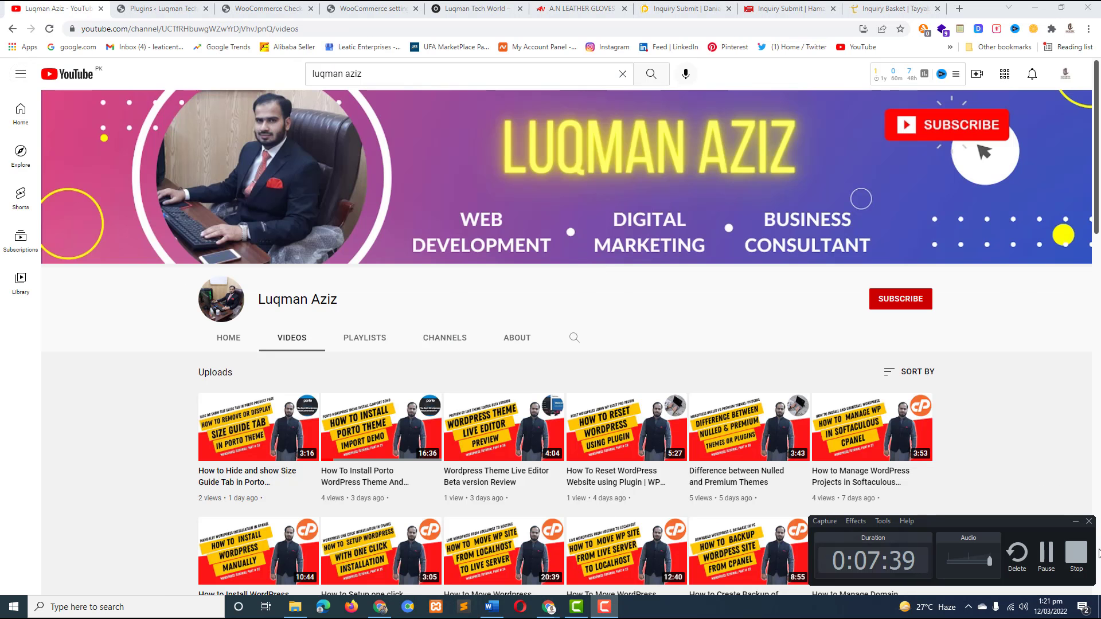